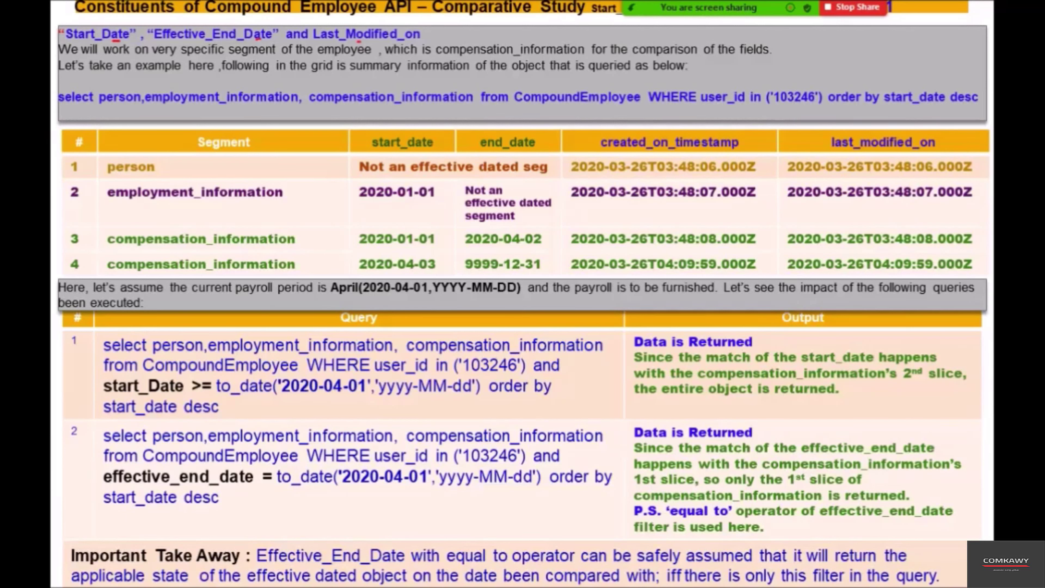
Underline key phrases in the slide's introductory text in red, including "very specific", "of the fields", "summary" and "is queried as below"
drag(171, 59, 196, 58)
drag(338, 58, 349, 58)
drag(684, 58, 755, 58)
drag(69, 76, 127, 78)
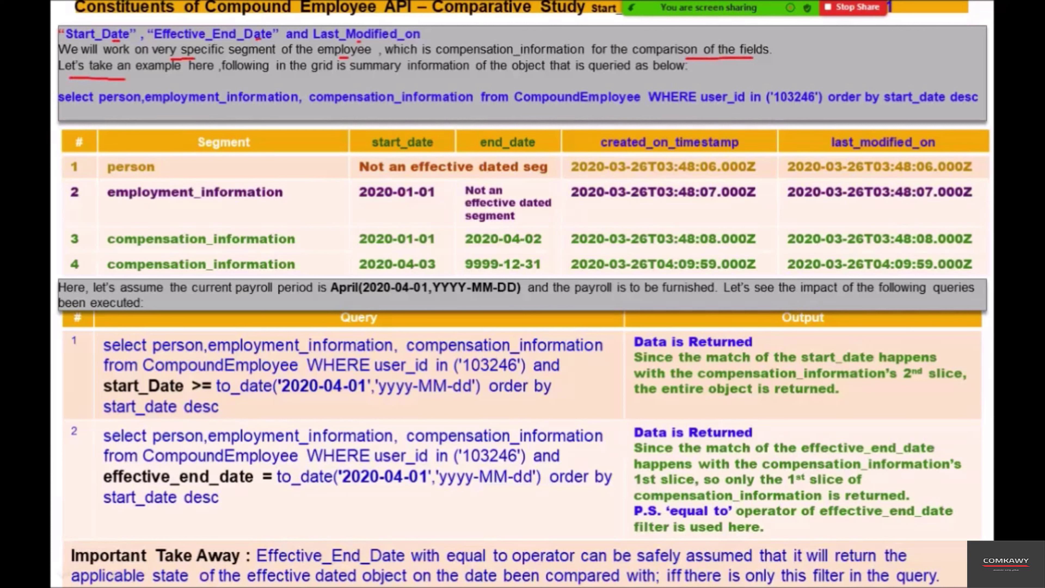
drag(368, 75, 407, 76)
drag(566, 76, 662, 77)
Mark up the slide's example query in red, underlining its selected segments and the order by start_date clause
drag(78, 111, 214, 108)
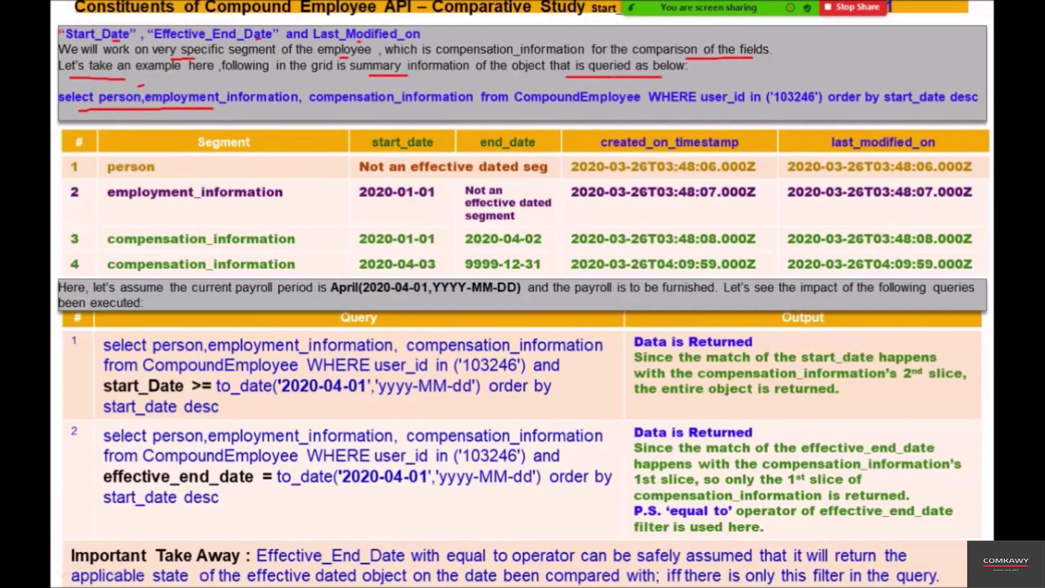
drag(240, 86, 254, 84)
drag(370, 91, 381, 87)
drag(785, 108, 914, 107)
drag(240, 106, 257, 108)
Get the first CompoundEmployee query from the Notepad++ query file and switch to the request in SoapUI
key(alt+Tab)
key(alt+Tab)
key(alt+Tab)
key(alt+Tab)
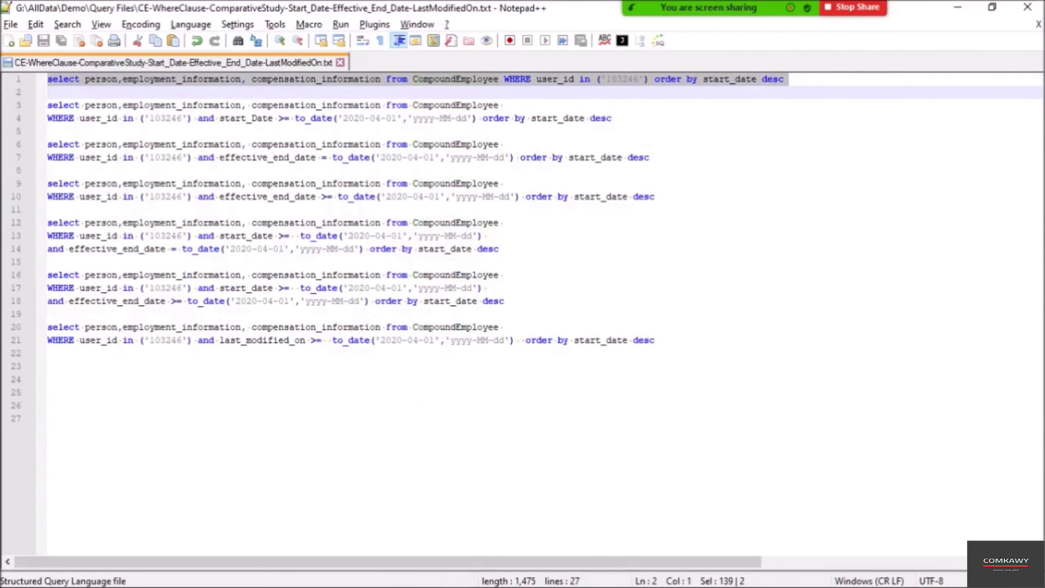
key(alt+Tab)
key(alt+Tab)
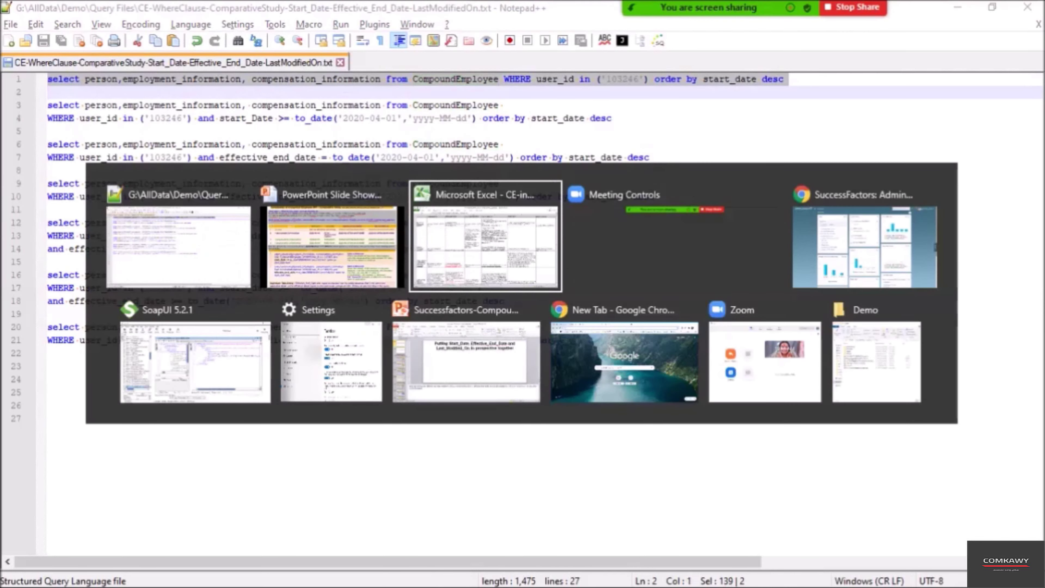
key(alt+Tab)
key(alt+Tab)
key(alt+Tab)
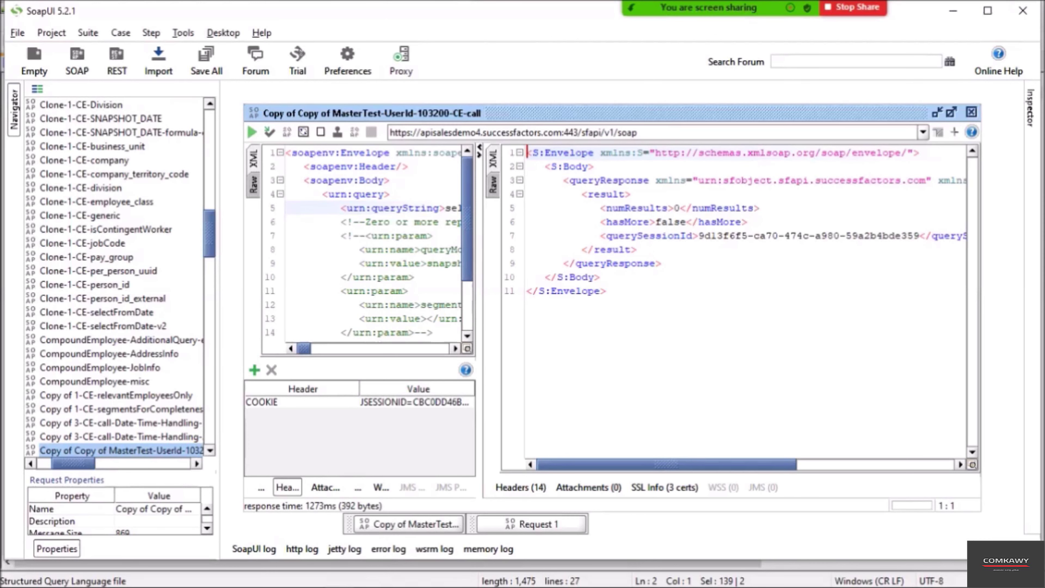
Widen the request editor and replace the whole queryString content with the copied query ordered by start_date desc
drag(479, 284, 693, 285)
click(446, 208)
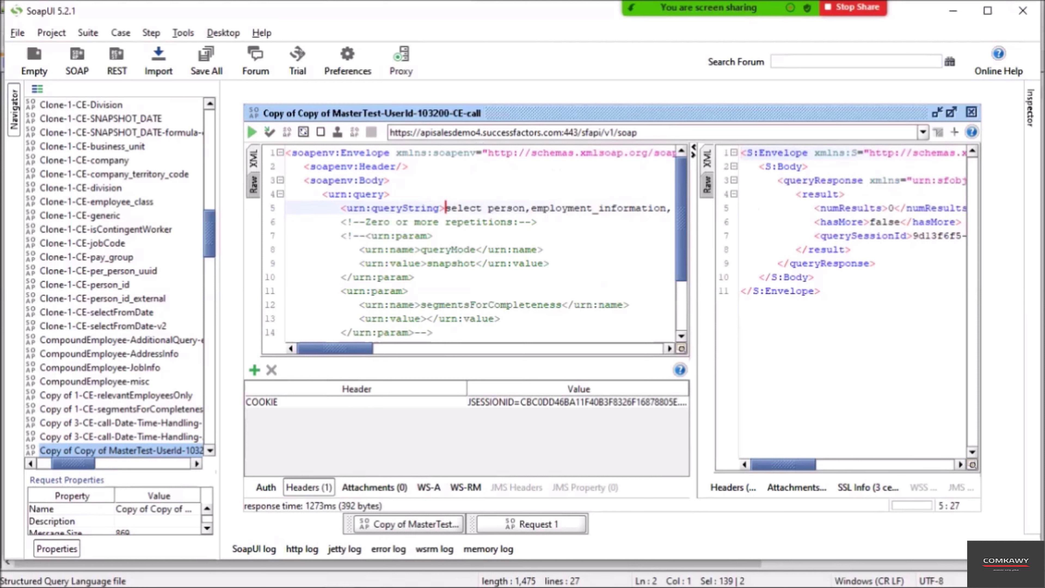
drag(335, 348, 523, 349)
scroll(479, 242, right, 10)
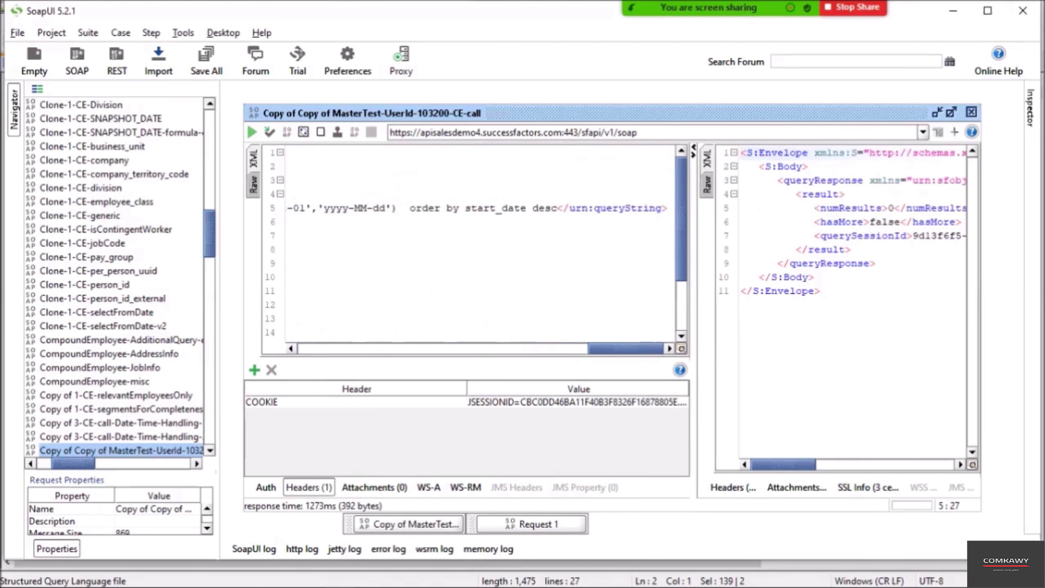
shift+click(558, 208)
key(ctrl+v)
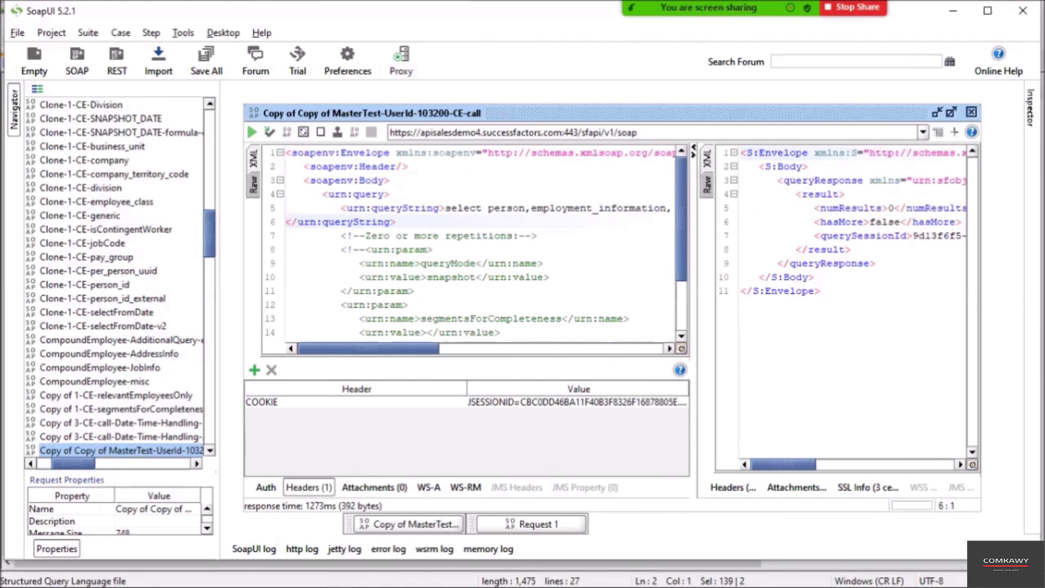
Break the query into separate lines before the comma preceding compensation_information, from, WHERE and order by, and format the request XML
click(667, 208)
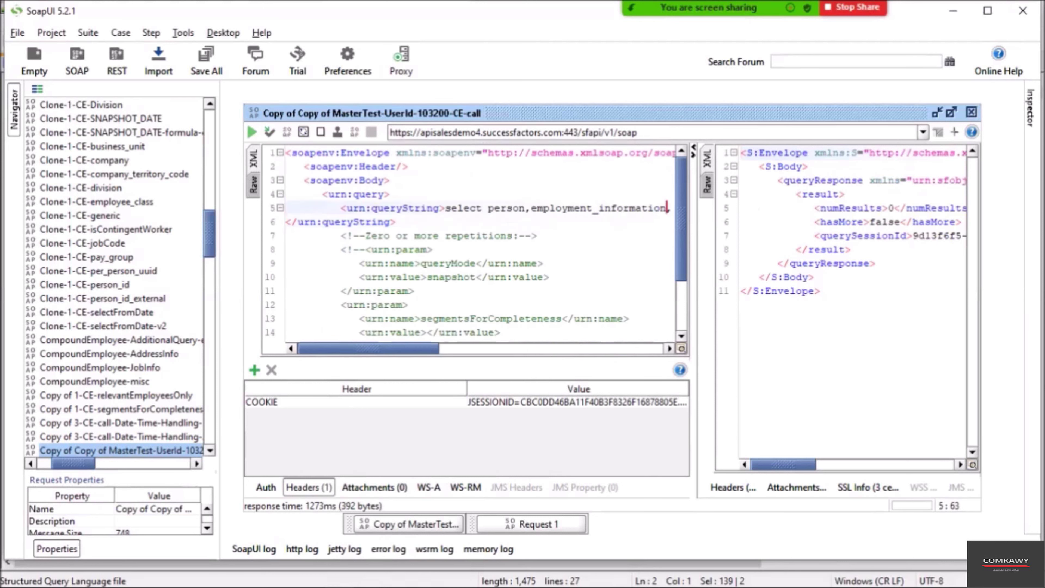
key(Return)
click(506, 222)
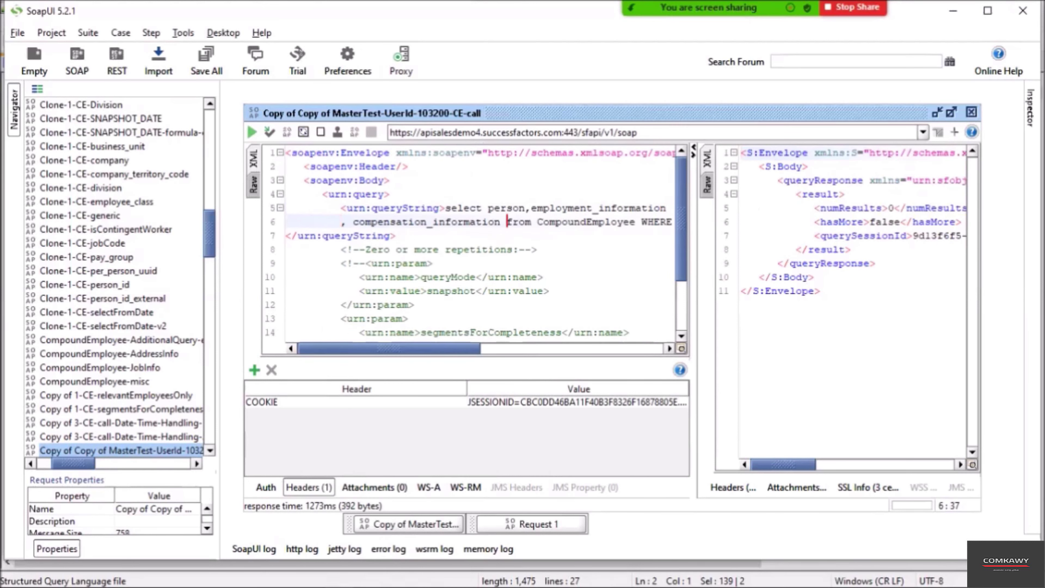
key(Return)
click(475, 236)
key(Return)
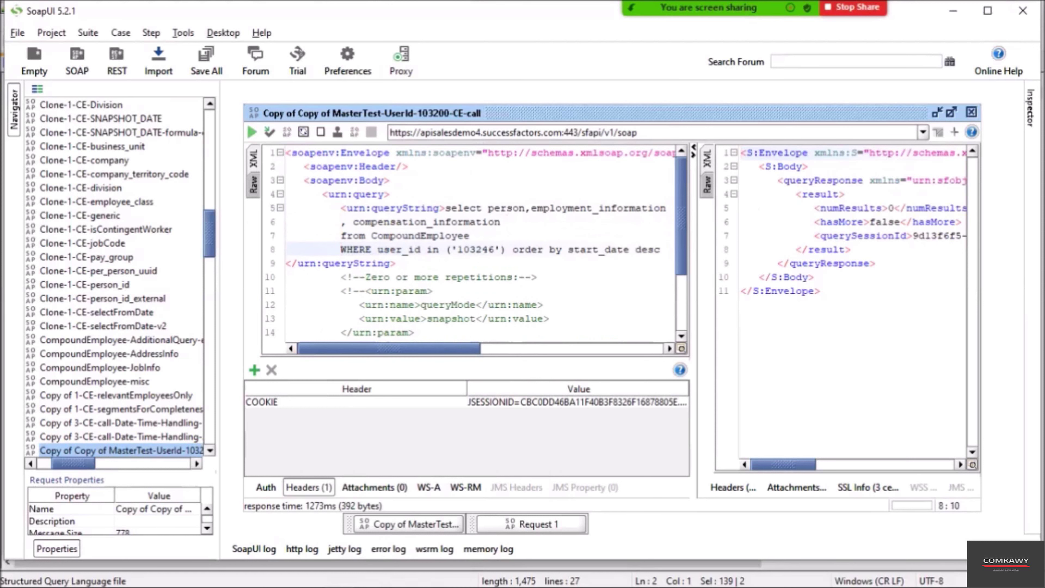
click(511, 249)
key(Return)
right_click(564, 156)
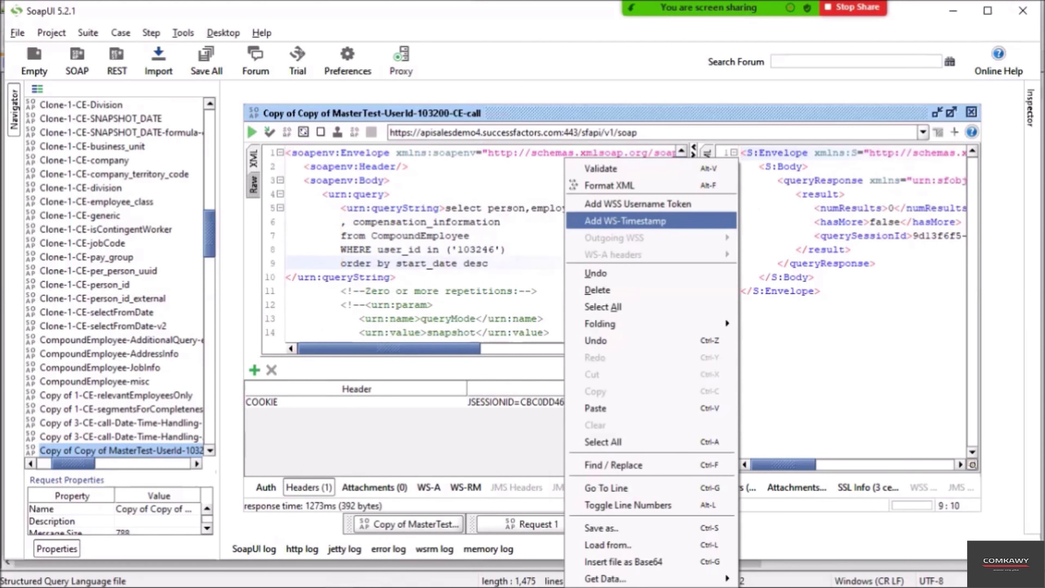
click(593, 182)
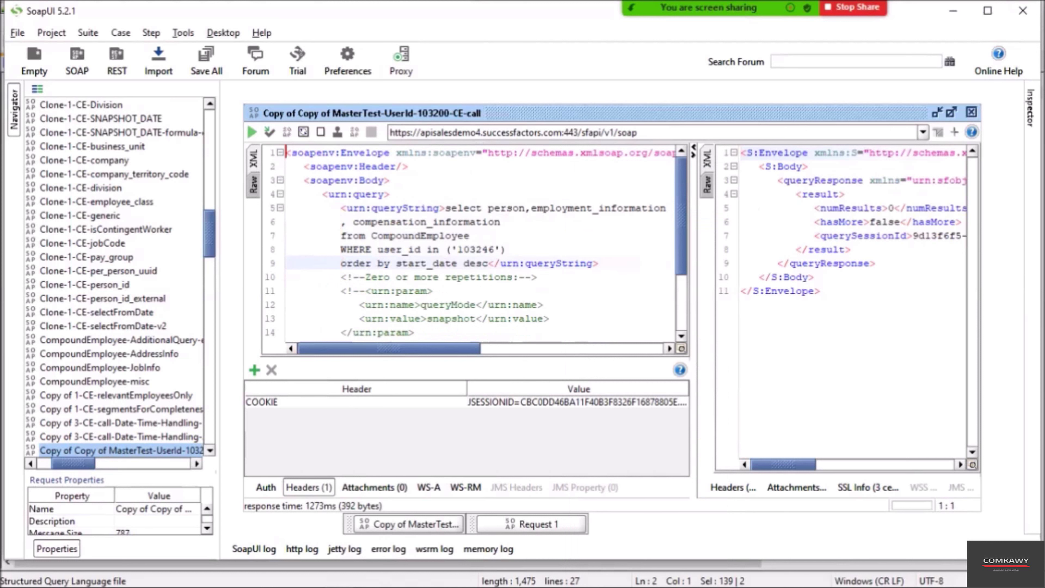
Check the query's selected segments, CompoundEmployee object and user_id filter, and submit the request
click(514, 208)
double_click(513, 208)
double_click(563, 208)
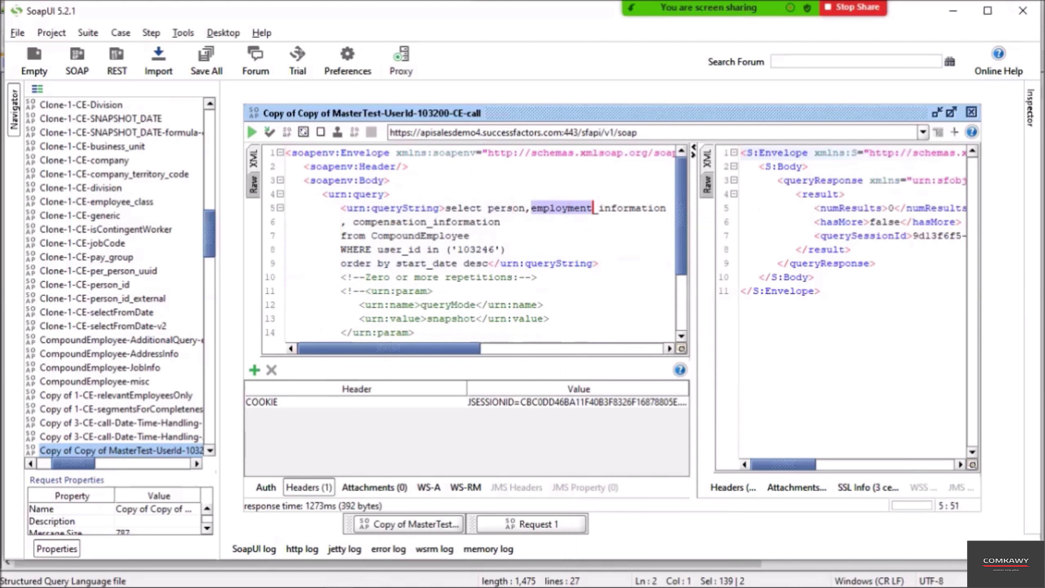
double_click(438, 222)
double_click(419, 236)
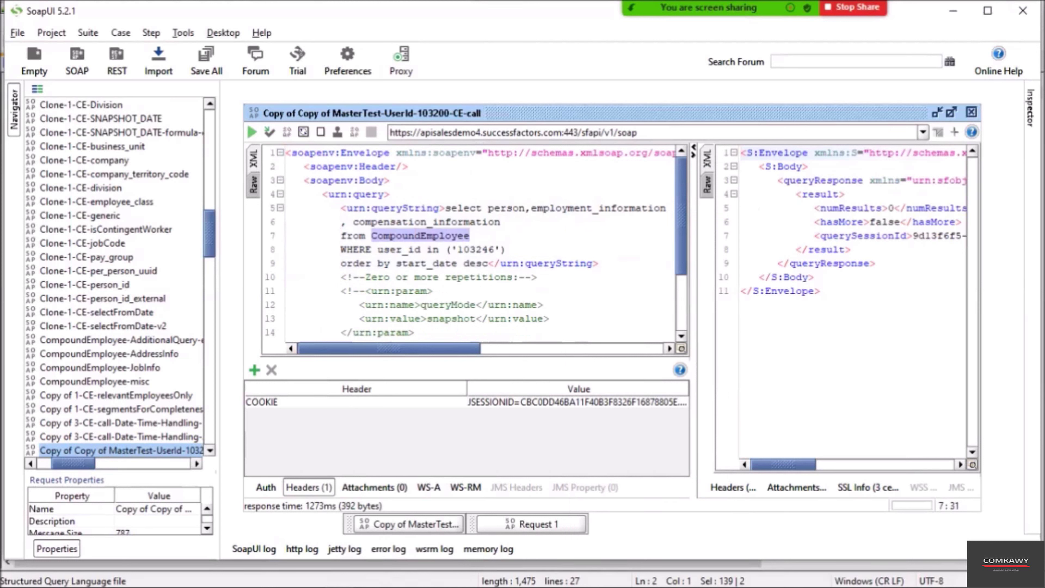
double_click(476, 250)
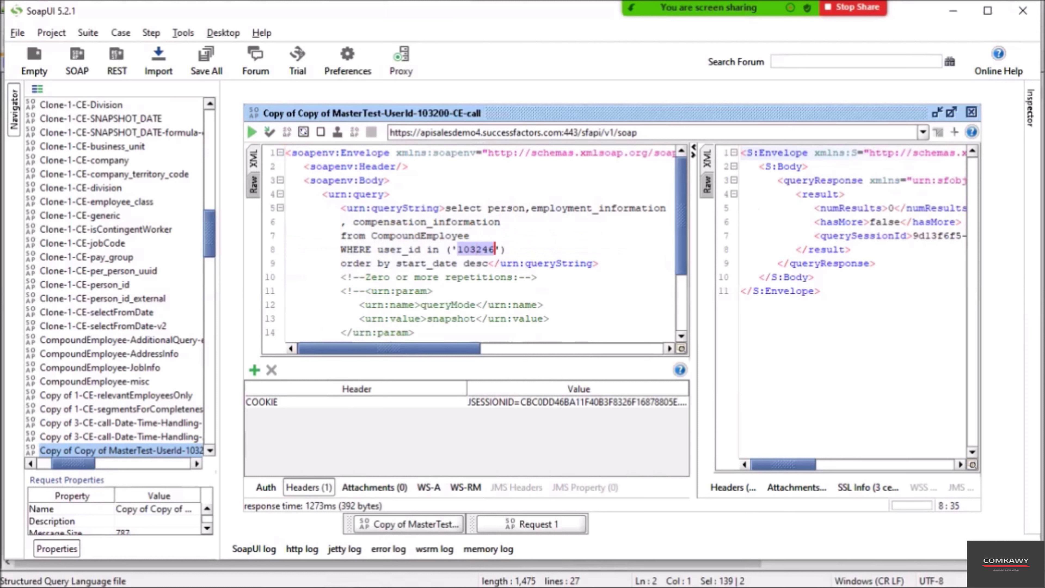
click(252, 132)
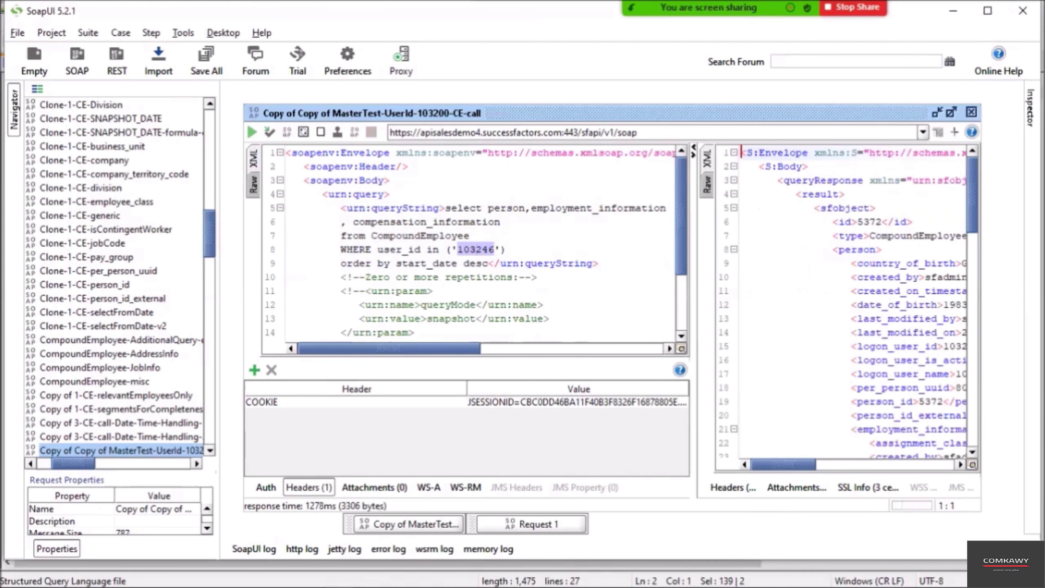
Maximize the request window, widen the response area and copy the entire response XML
click(951, 112)
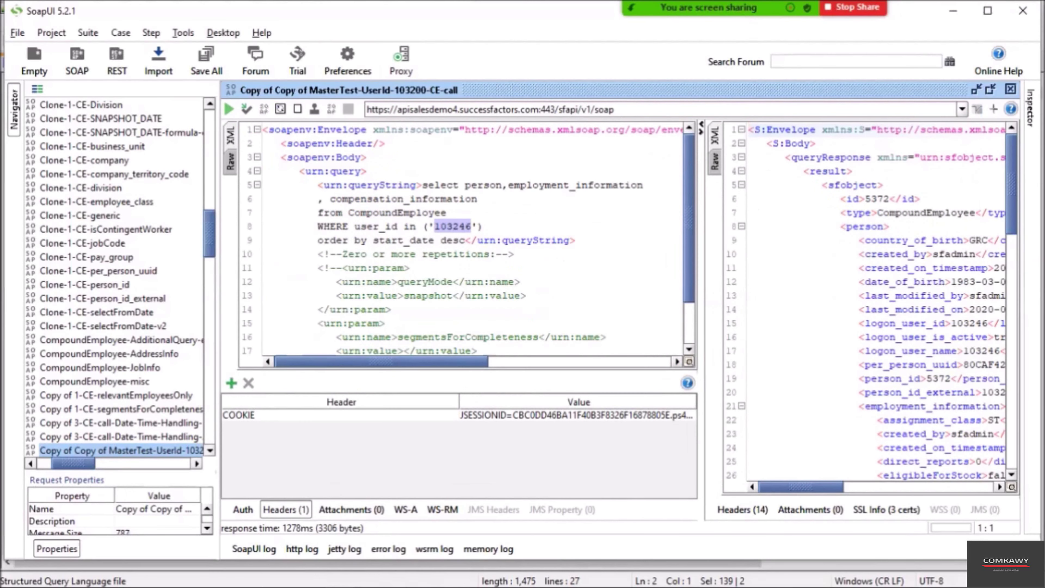
drag(701, 303, 628, 304)
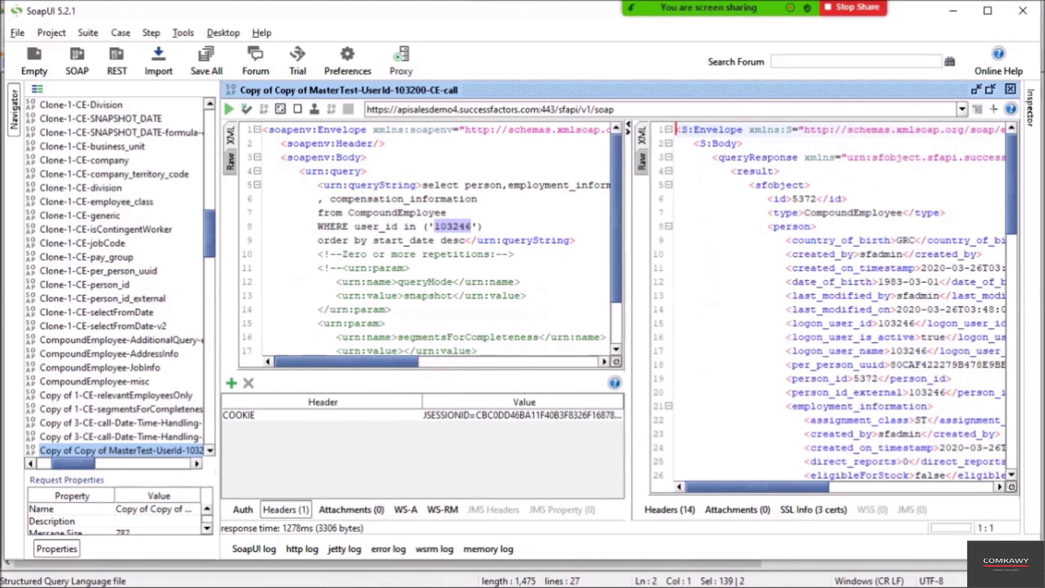
click(750, 267)
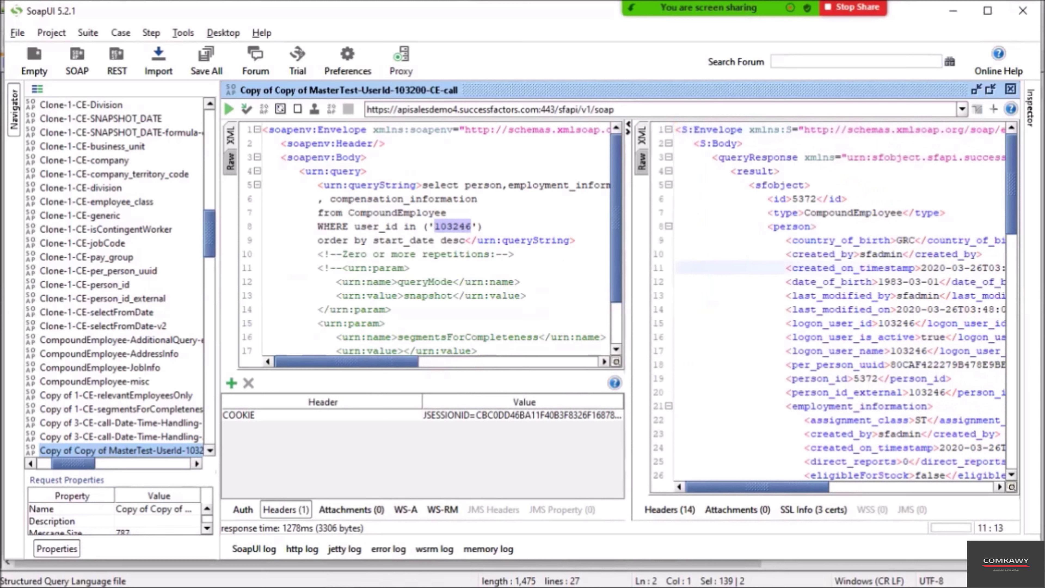
key(ctrl+a)
Switch to Notepad++, create a new document in the other view and paste the response XML into it
key(alt+Tab)
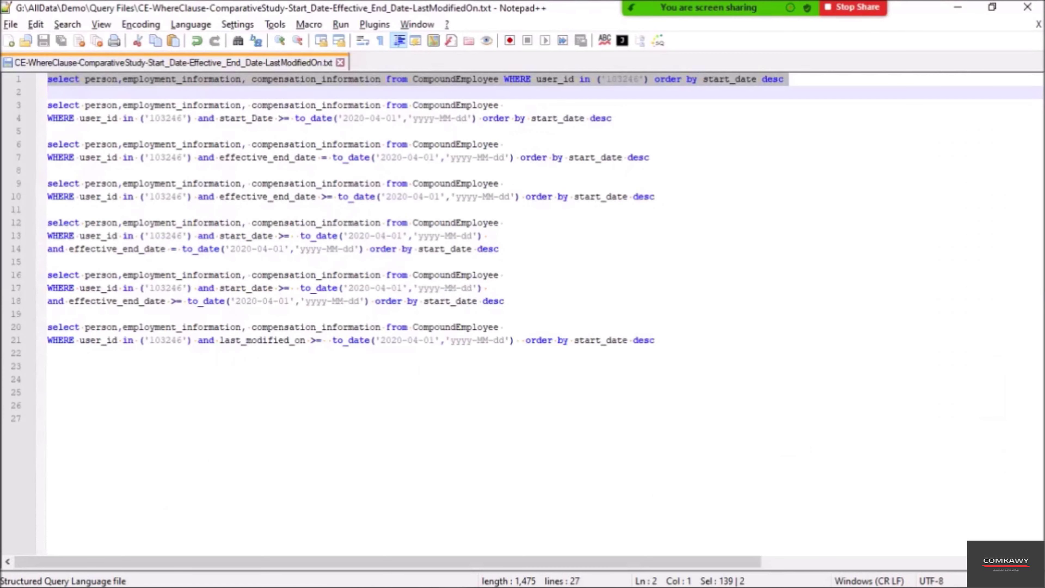
click(505, 275)
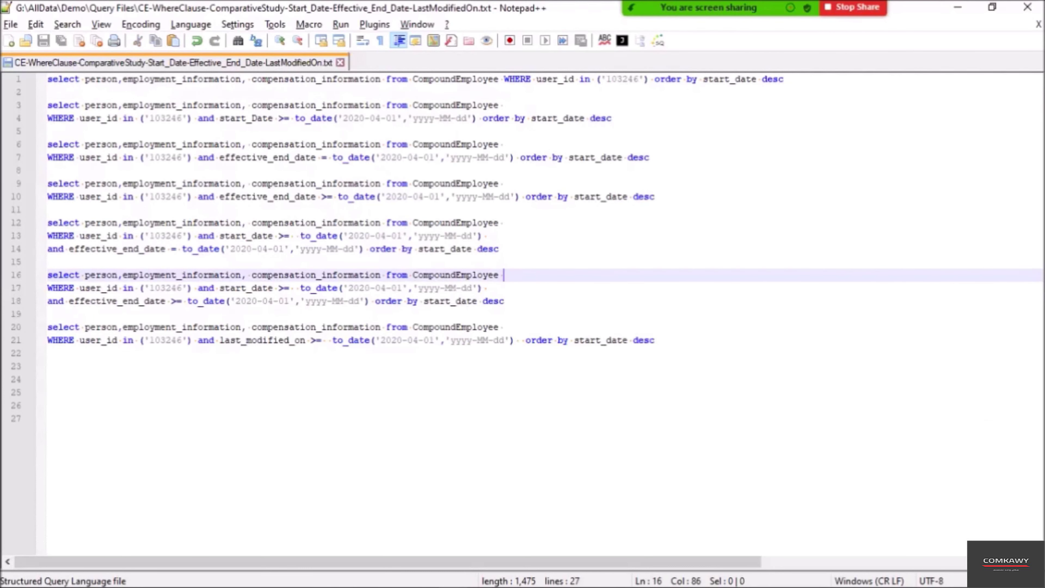
key(ctrl+n)
right_click(362, 66)
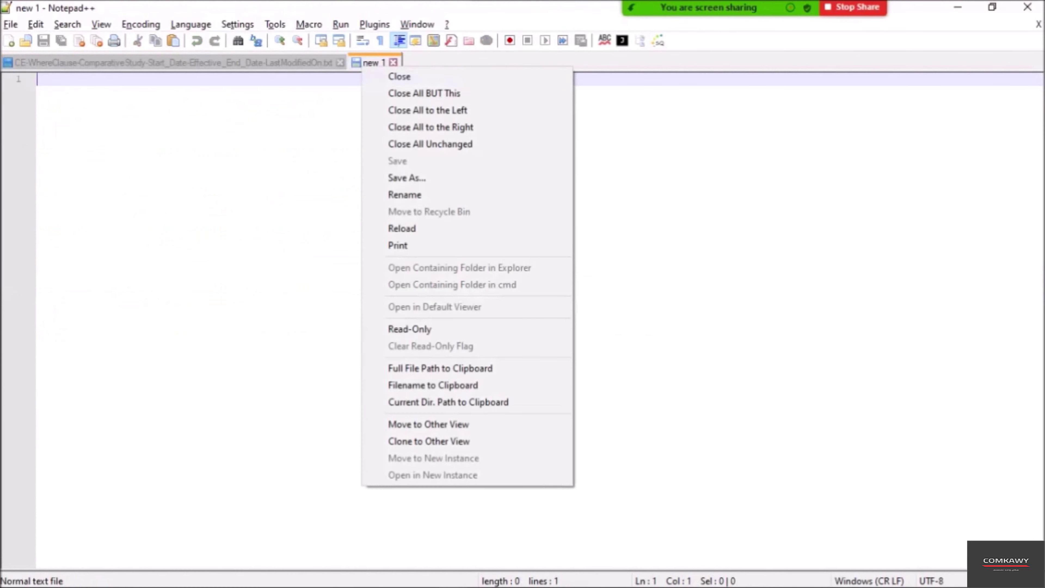
click(428, 423)
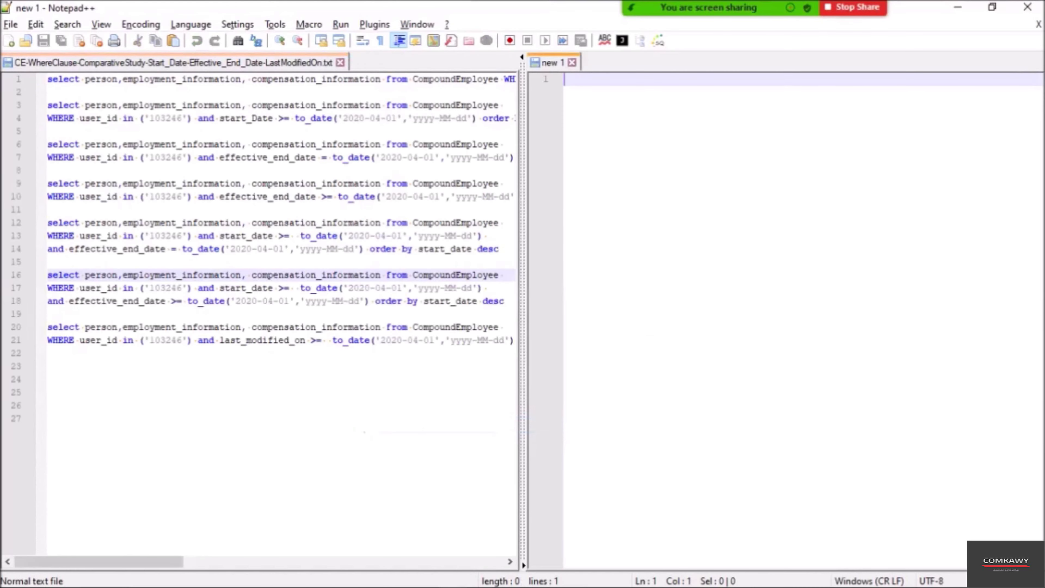
key(ctrl+v)
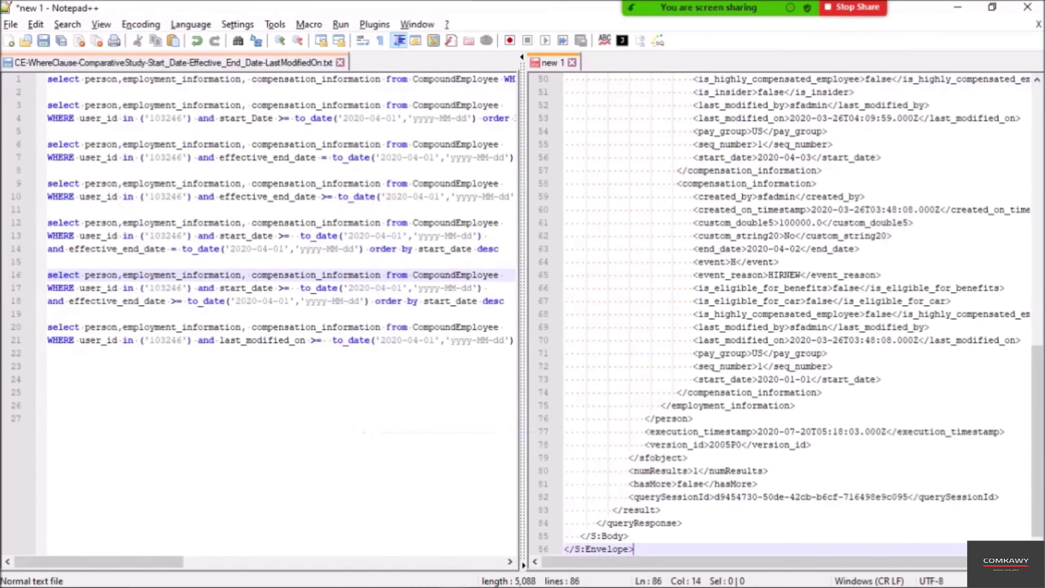
Widen the view of the pasted response and set its language to XML
drag(523, 313, 397, 313)
click(191, 24)
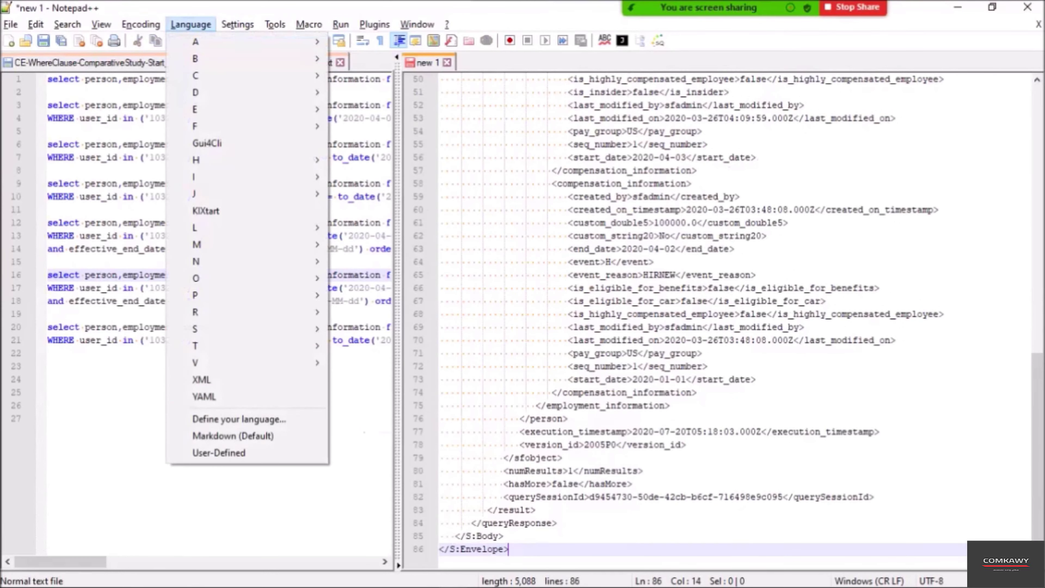
click(201, 379)
scroll(700, 313, up, 16)
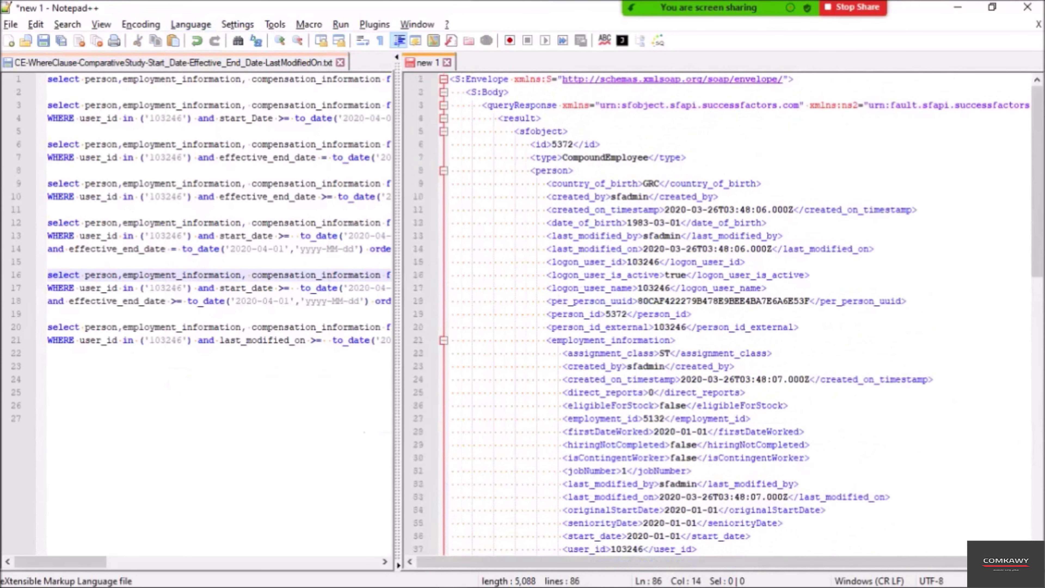
Examine the response's person, employment_information and two compensation_information segments
double_click(551, 171)
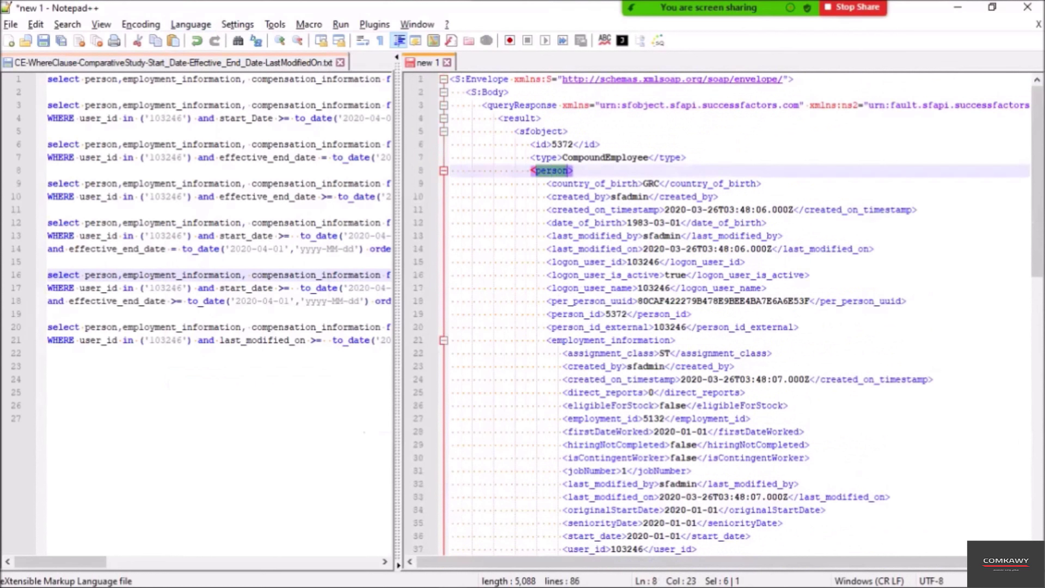
double_click(578, 340)
scroll(578, 340, down, 6)
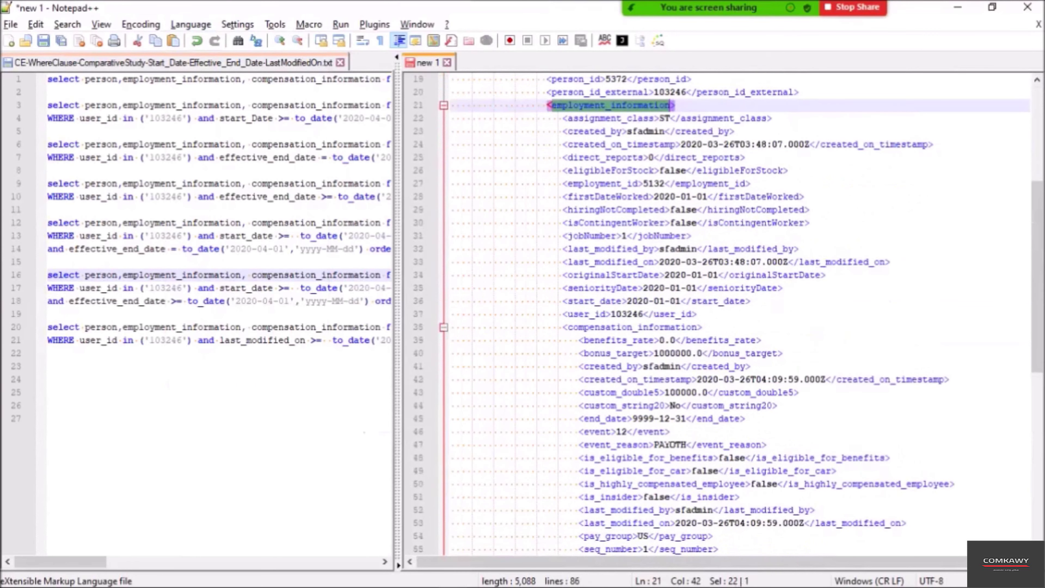
click(600, 327)
double_click(599, 327)
scroll(599, 327, down, 5)
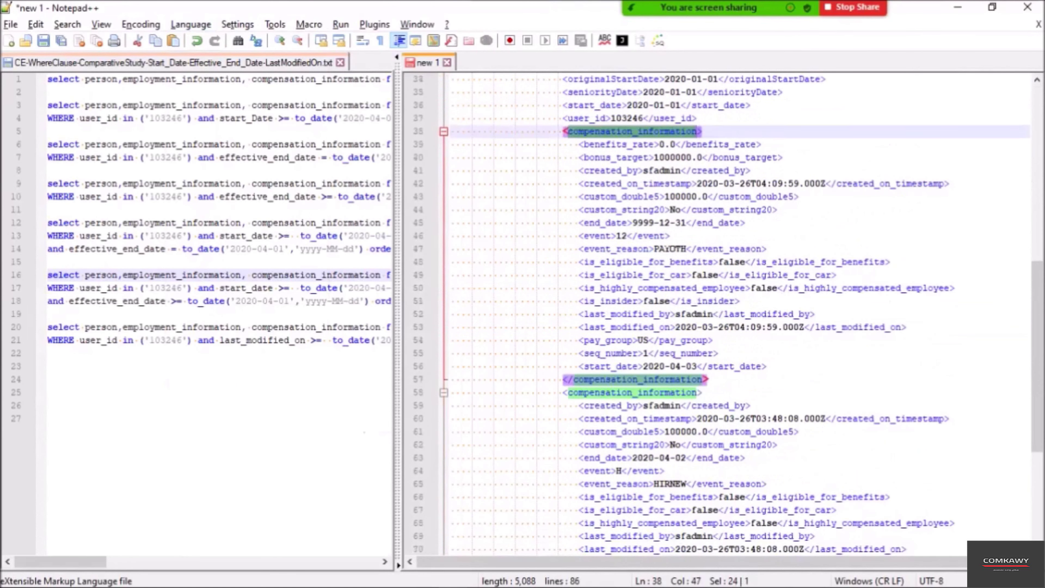
double_click(605, 392)
scroll(605, 393, up, 2)
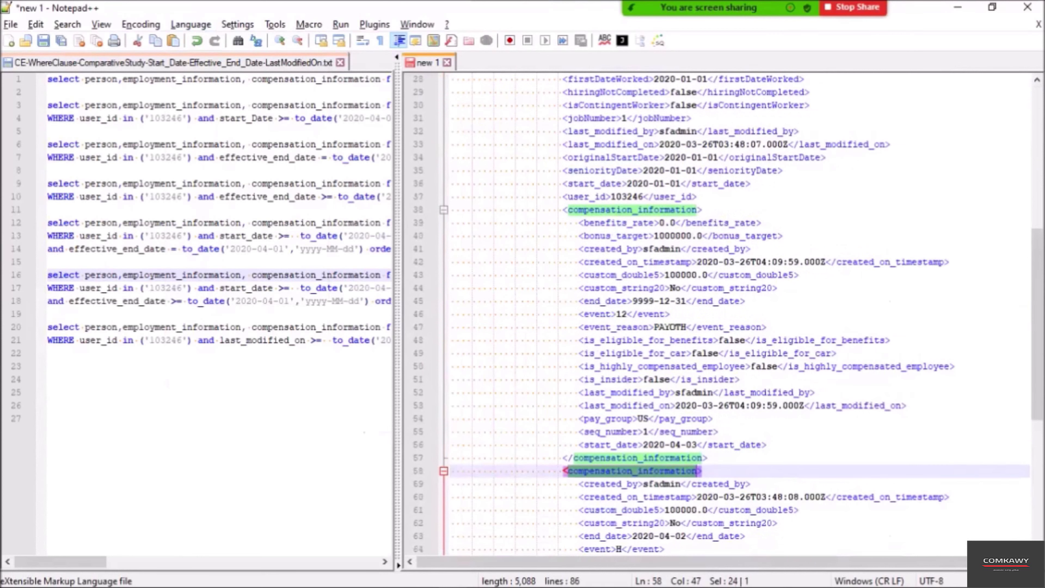
Collapse the first compensation_information segment and examine the end_date and start_date of the second one
click(444, 210)
click(443, 222)
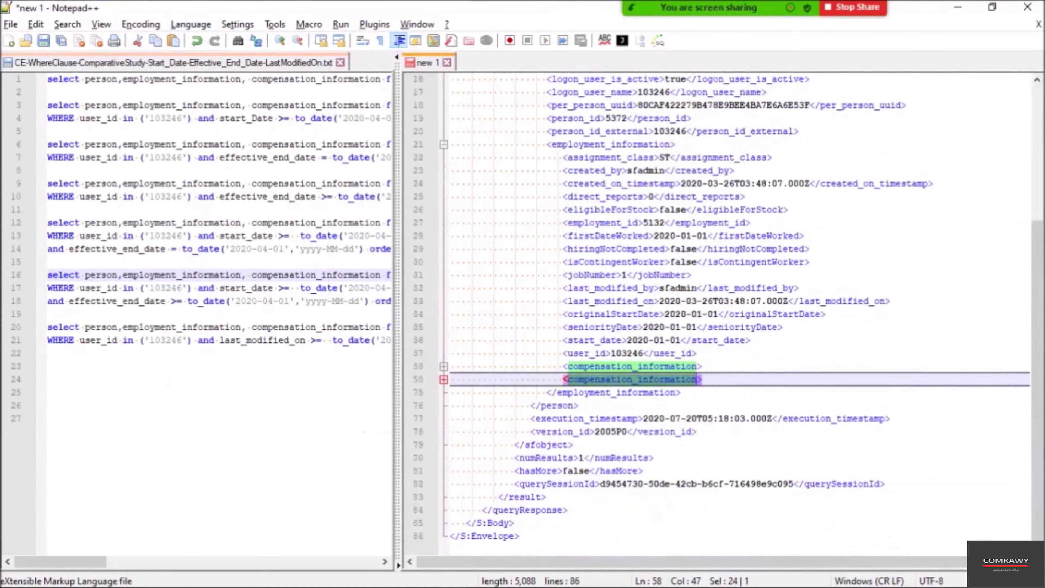
click(443, 379)
scroll(443, 379, down, 4)
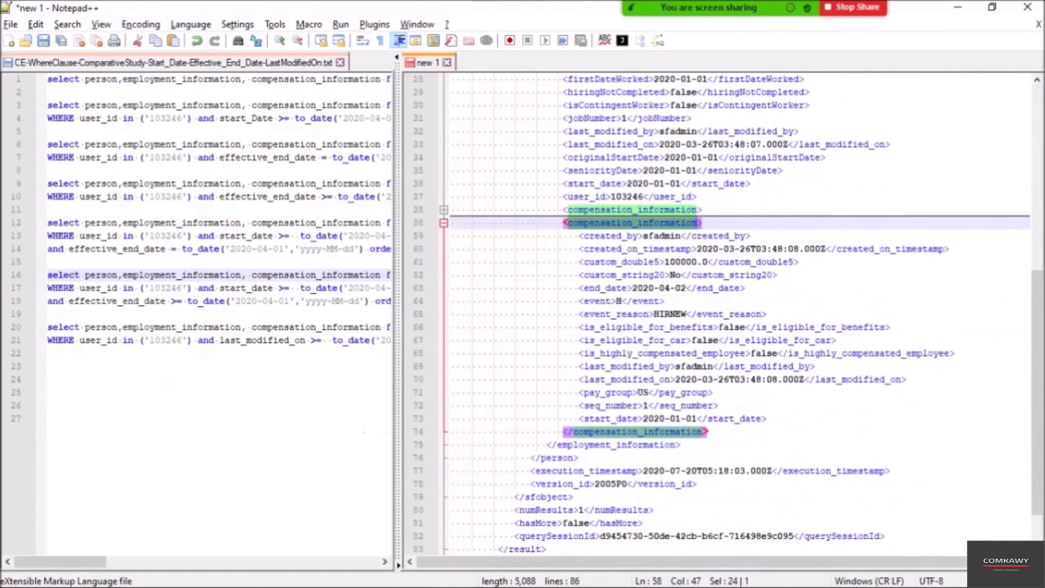
drag(691, 288, 636, 287)
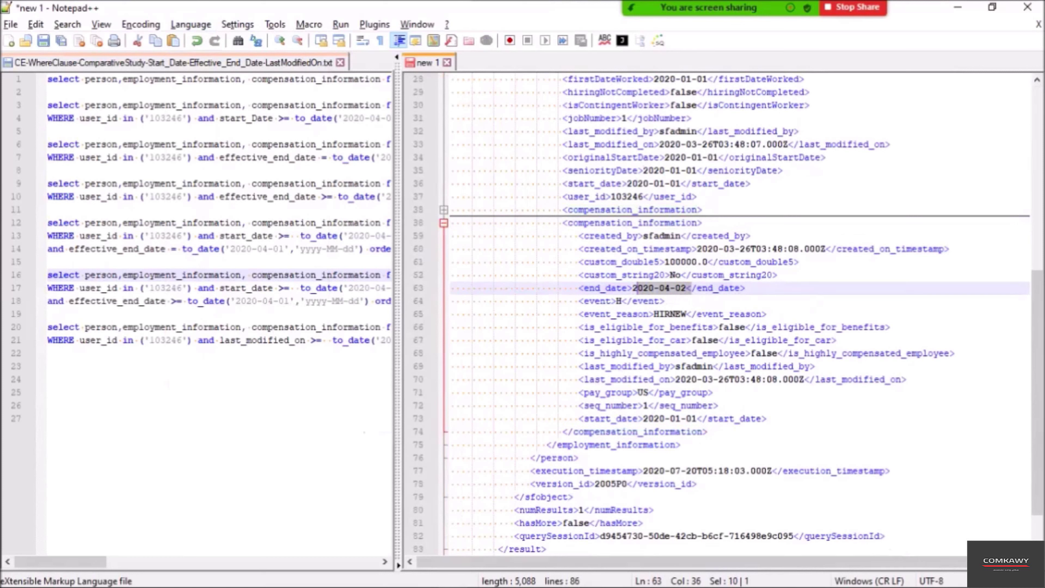
drag(697, 418, 643, 419)
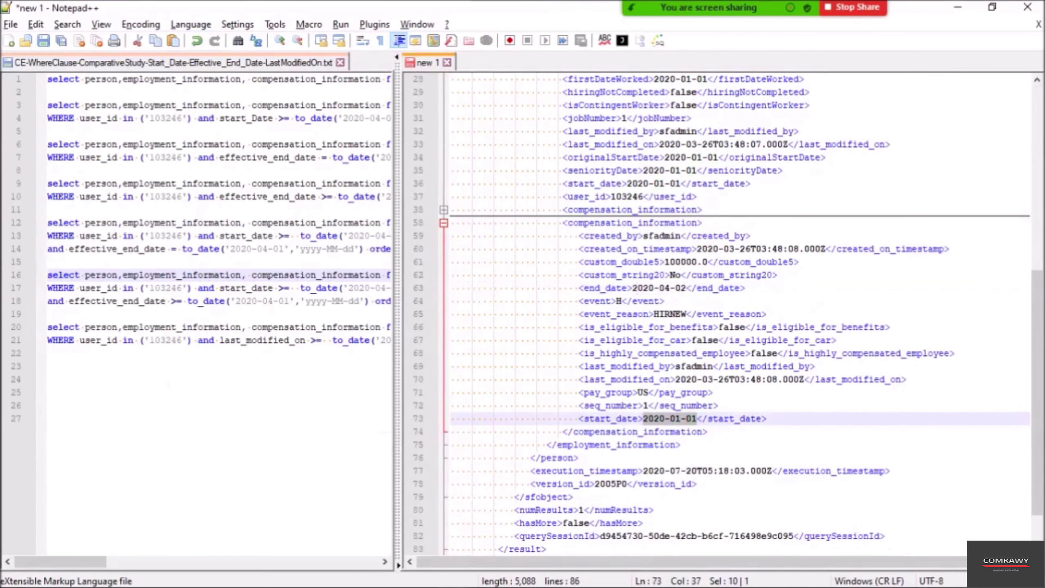
Examine the second compensation segment's end_date, then expand the first compensation_information segment and examine its start_date and end_date
drag(686, 288, 627, 287)
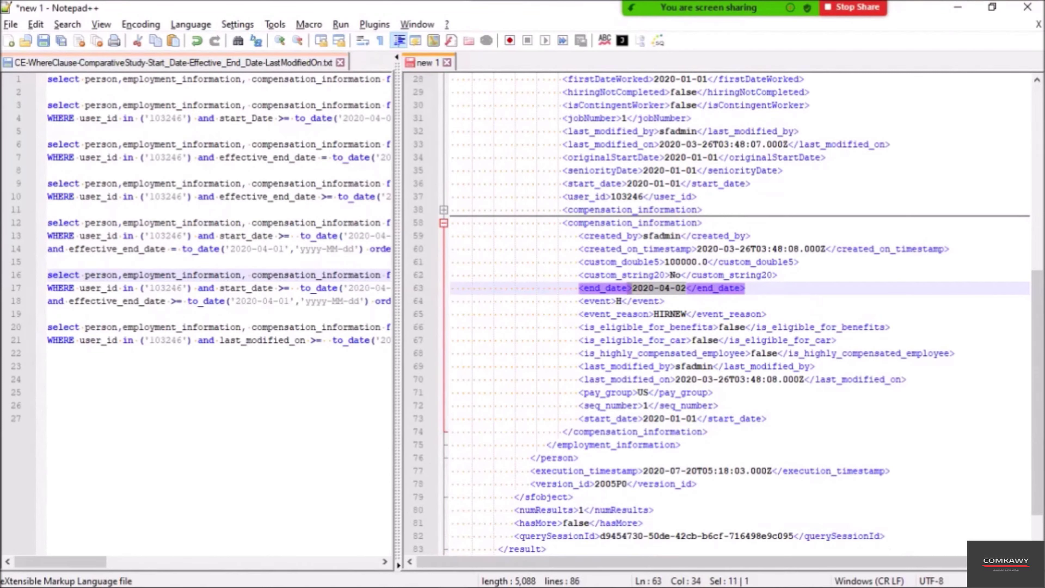
click(444, 209)
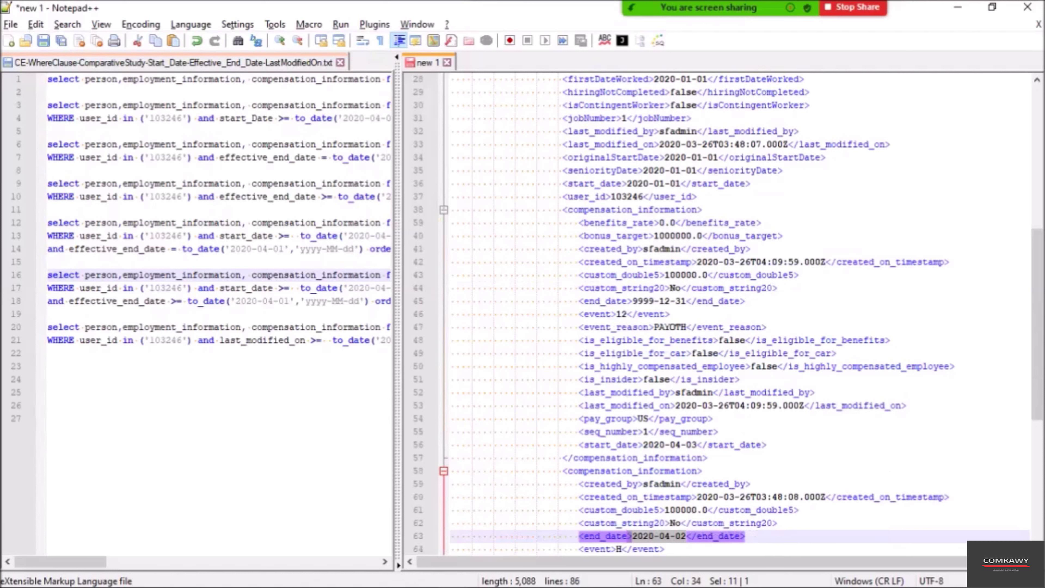
click(697, 445)
drag(697, 445, 642, 453)
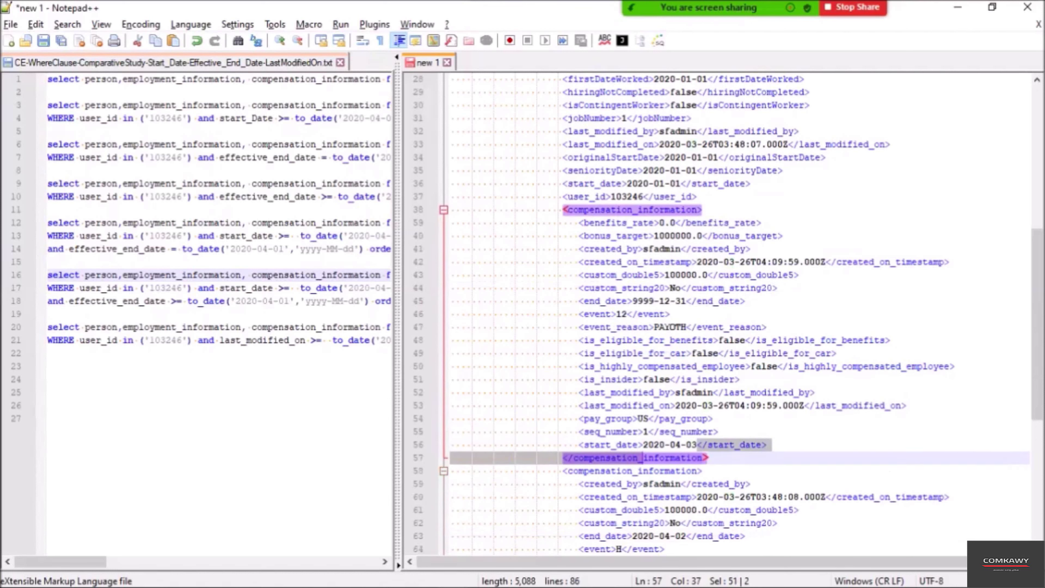
drag(691, 301, 617, 303)
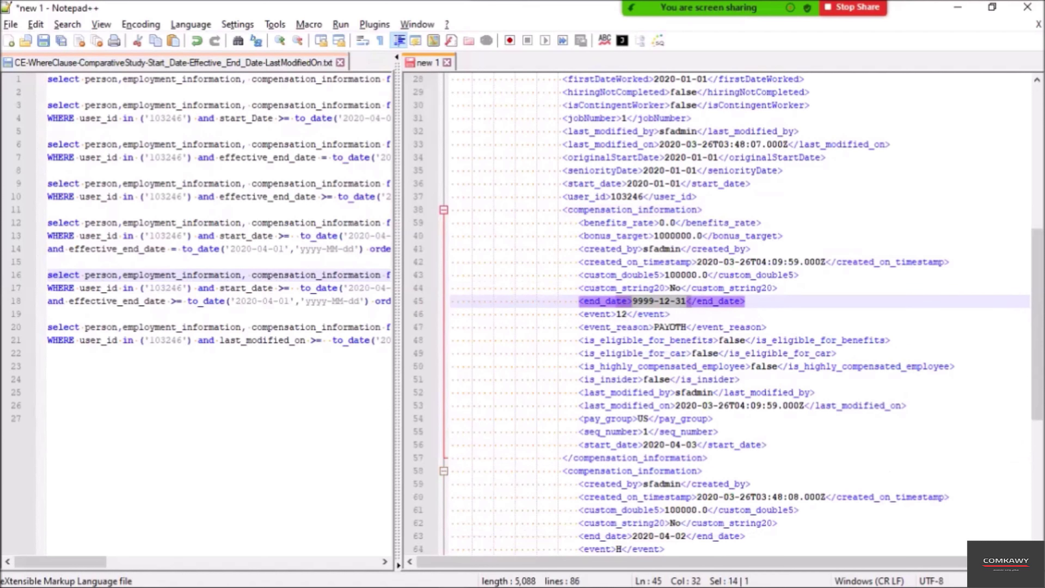
Switch to the PowerPoint slide show and mark the segment names and their start_date values in the summary grid with the pen
key(alt+Tab)
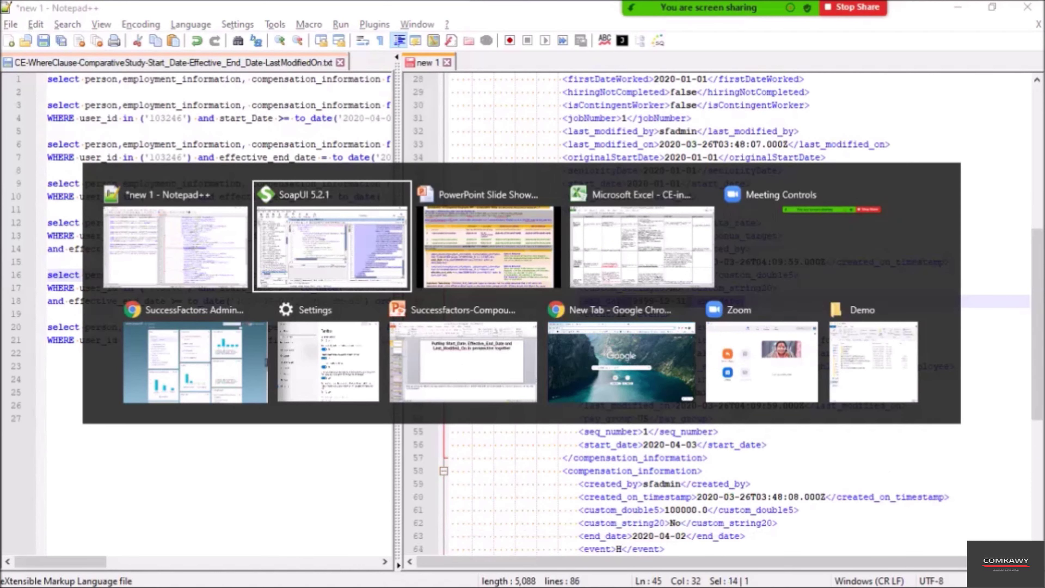
key(alt+Tab)
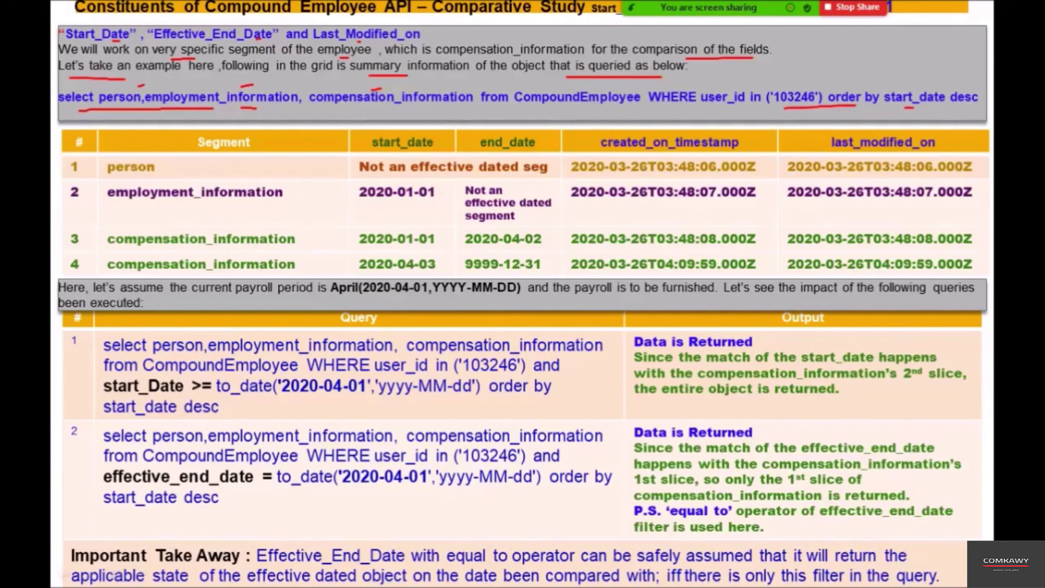
drag(296, 177, 322, 166)
drag(268, 206, 279, 201)
drag(361, 203, 411, 210)
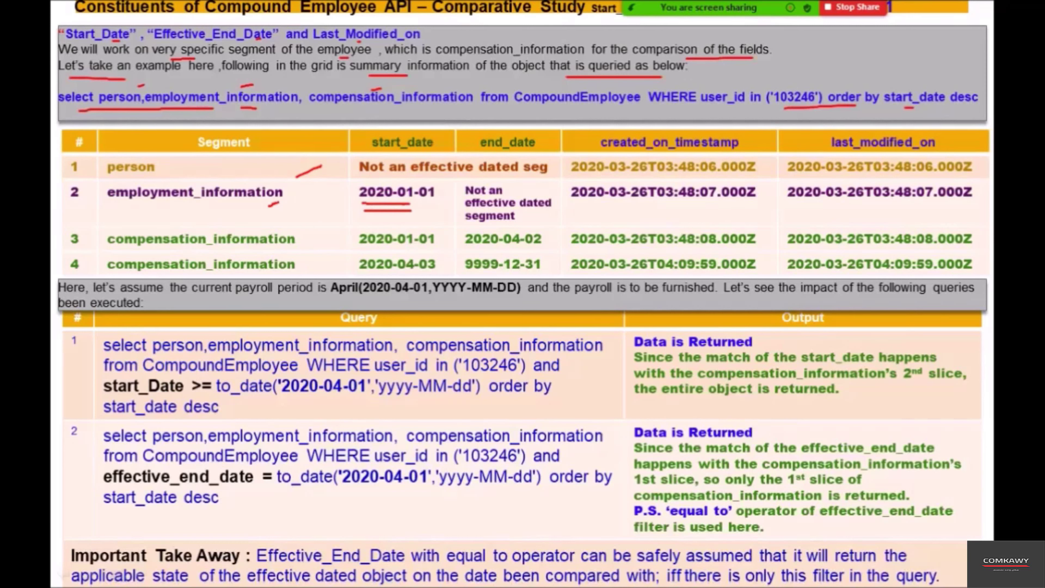
drag(271, 248, 285, 247)
drag(402, 249, 430, 243)
drag(401, 279, 408, 275)
Underline the date part of the created_on_timestamp and last_modified_on values in the summary grid
mouse_move(638, 178)
mouse_down()
mouse_move(616, 182)
mouse_move(642, 208)
mouse_up()
mouse_move(633, 251)
mouse_down()
mouse_move(643, 250)
mouse_move(650, 277)
mouse_up()
drag(849, 180, 864, 176)
drag(836, 214, 853, 211)
mouse_move(845, 252)
mouse_down()
mouse_move(856, 248)
mouse_move(860, 274)
mouse_up()
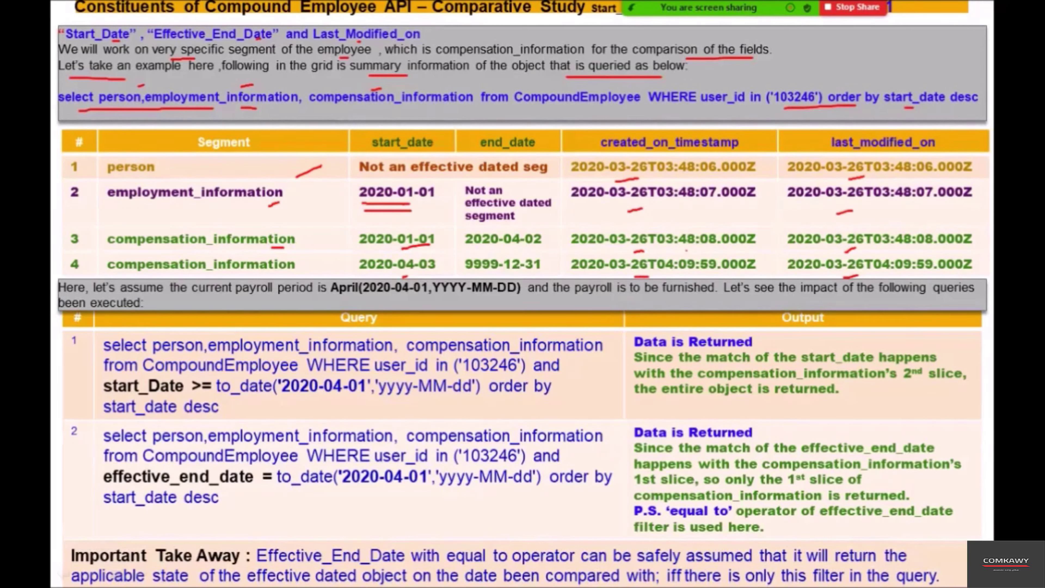
Mark the time part of the created_on_timestamp and last_modified_on values in the summary grid
drag(685, 251, 696, 250)
drag(889, 255, 911, 271)
drag(685, 275, 698, 266)
drag(695, 204, 733, 199)
drag(914, 203, 943, 197)
drag(697, 180, 711, 176)
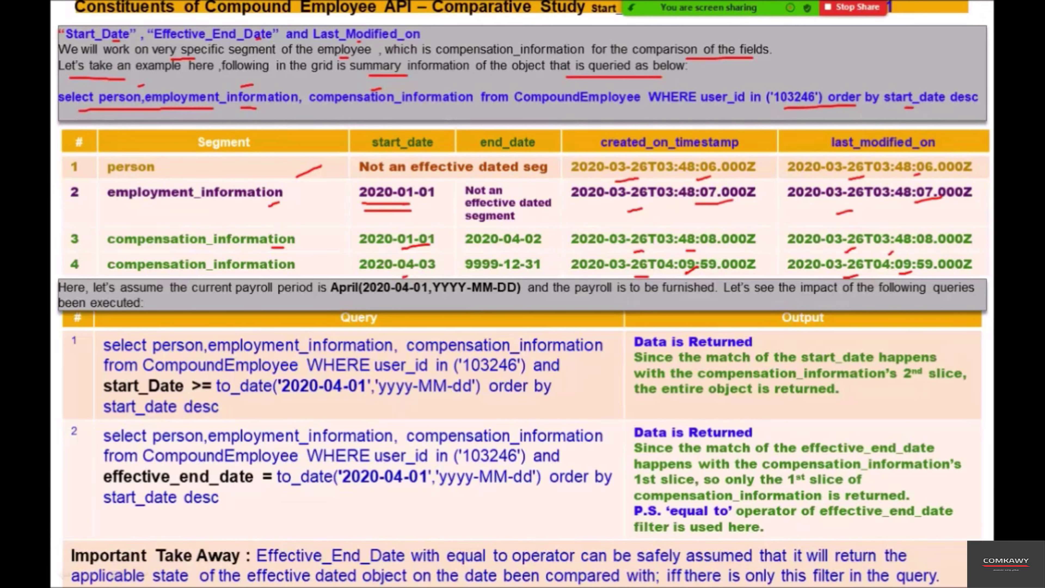
Underline the April payroll period assumption and draw a bracket beside queries 1 and 2
drag(234, 301, 250, 301)
drag(334, 295, 424, 299)
drag(342, 300, 390, 299)
drag(594, 302, 642, 298)
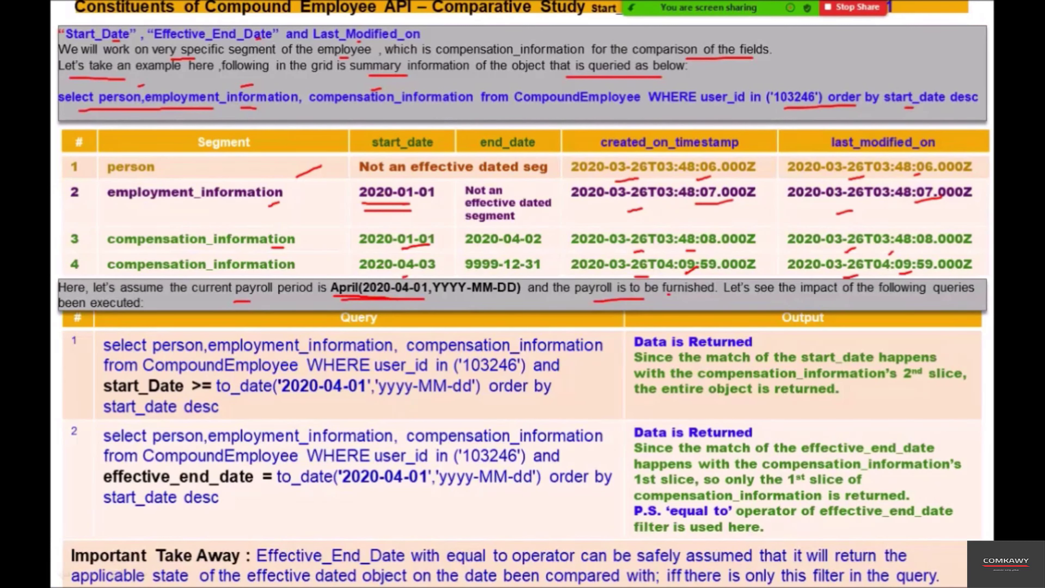
drag(908, 301, 916, 303)
mouse_move(90, 337)
mouse_down()
mouse_move(88, 488)
mouse_move(109, 519)
mouse_up()
drag(90, 337, 111, 334)
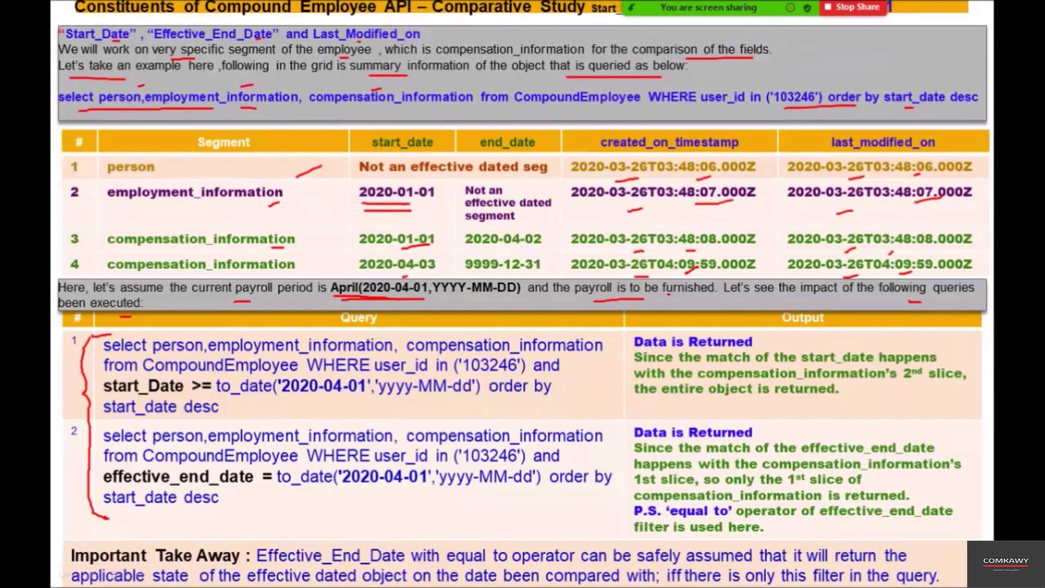
Underline the selected segments, the user_id, the start_Date >= condition and the date 2020-04-01 in query 1
drag(179, 358, 194, 354)
drag(479, 373, 504, 369)
drag(159, 395, 210, 395)
drag(306, 398, 345, 395)
Switch to Notepad++ and widen the view of the query file
key(alt+Tab)
key(Tab)
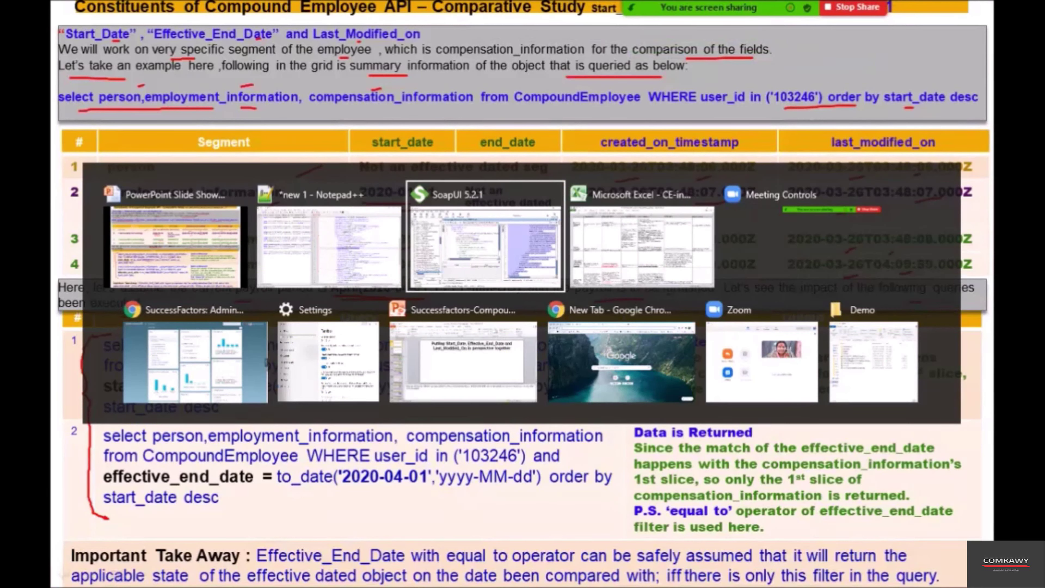
key(shift+Tab)
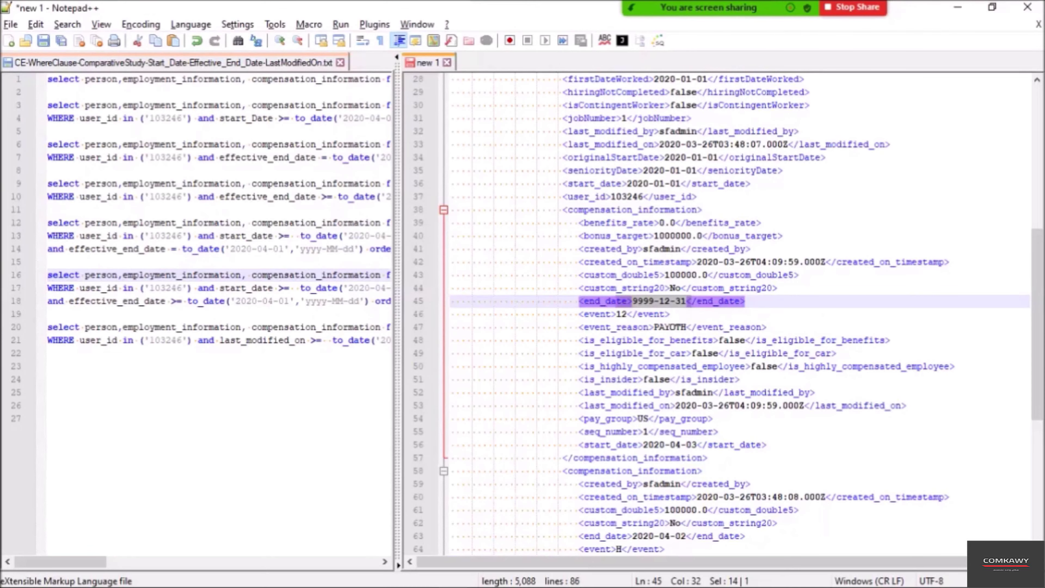
drag(397, 313, 573, 313)
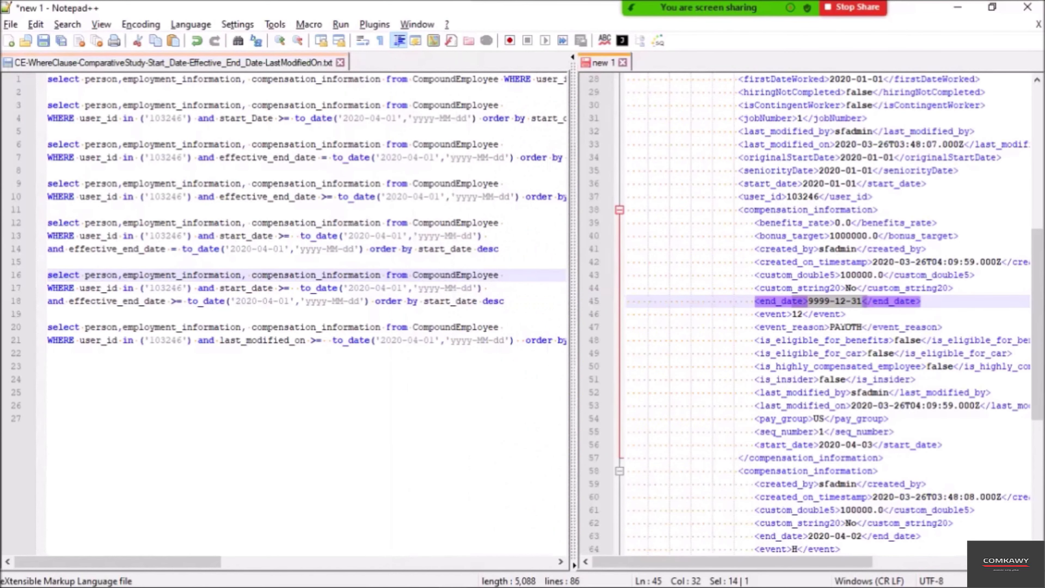
drag(573, 275, 570, 275)
click(534, 274)
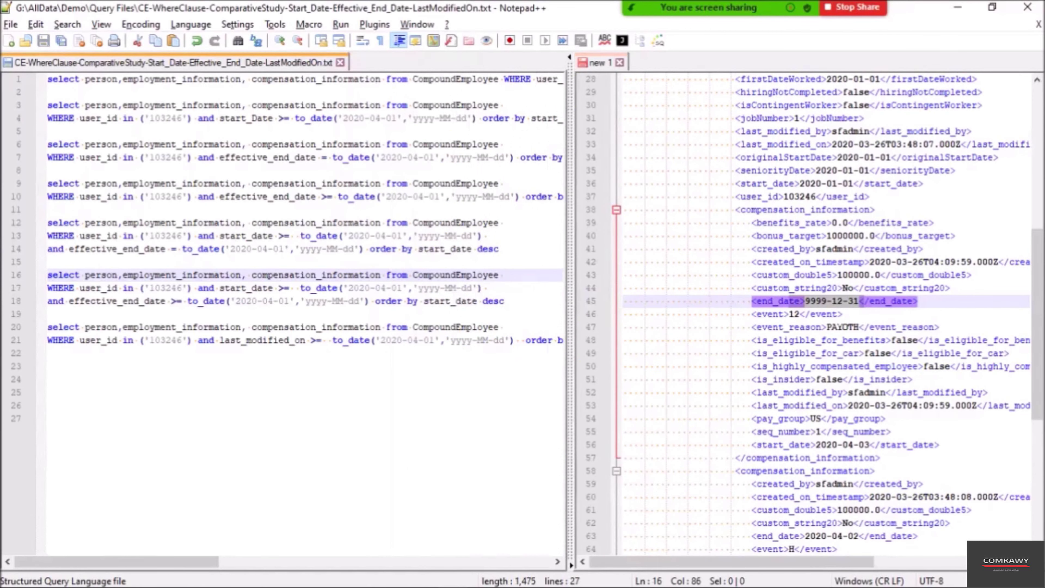
Copy the start_Date >= '2020-04-01' query and paste it over the existing query string in the SoapUI request
click(47, 105)
key(shift+Down)
key(shift+Down)
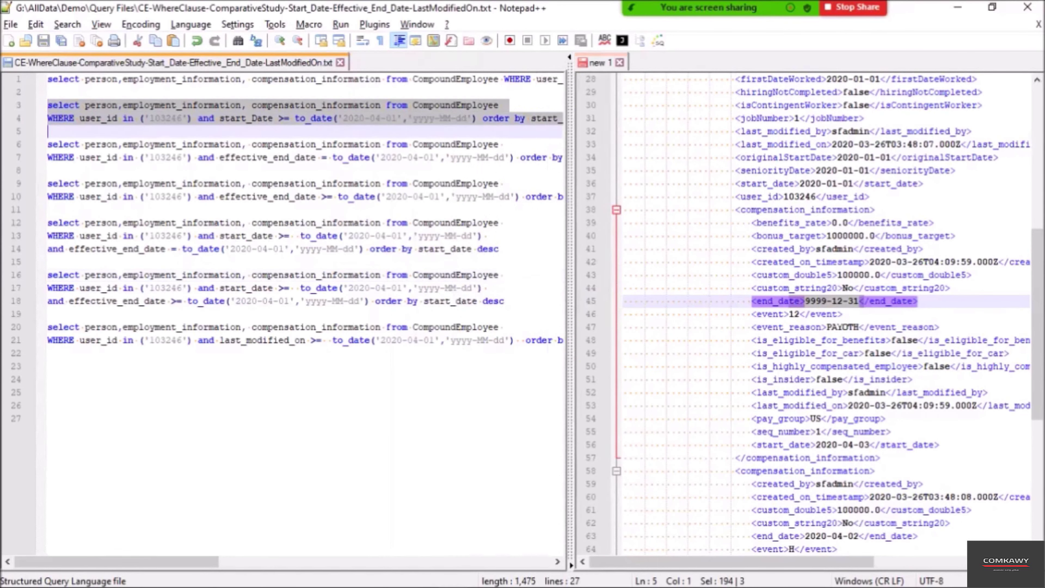
key(alt+Tab)
key(alt+Tab)
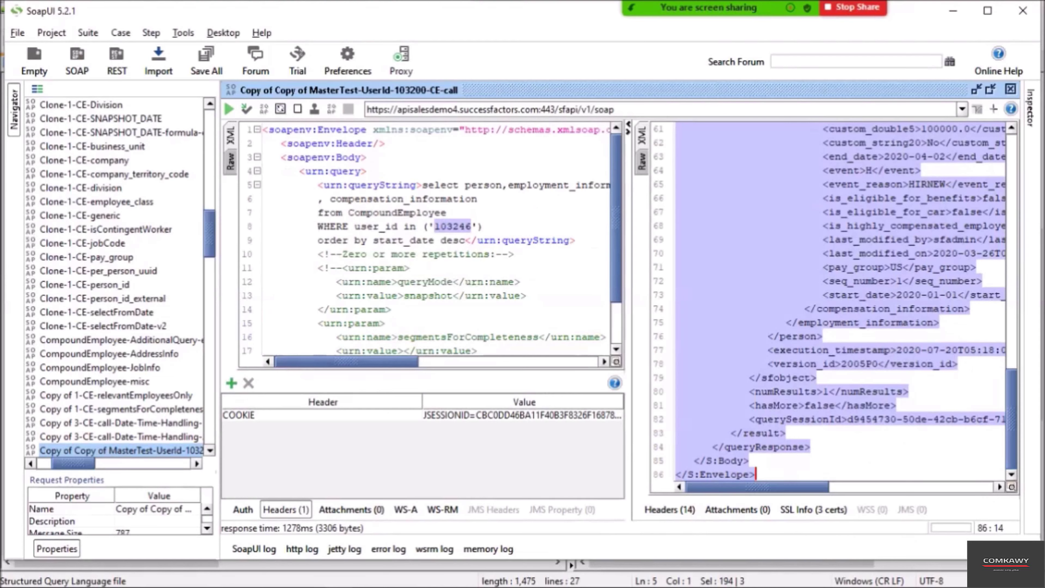
drag(422, 185, 460, 240)
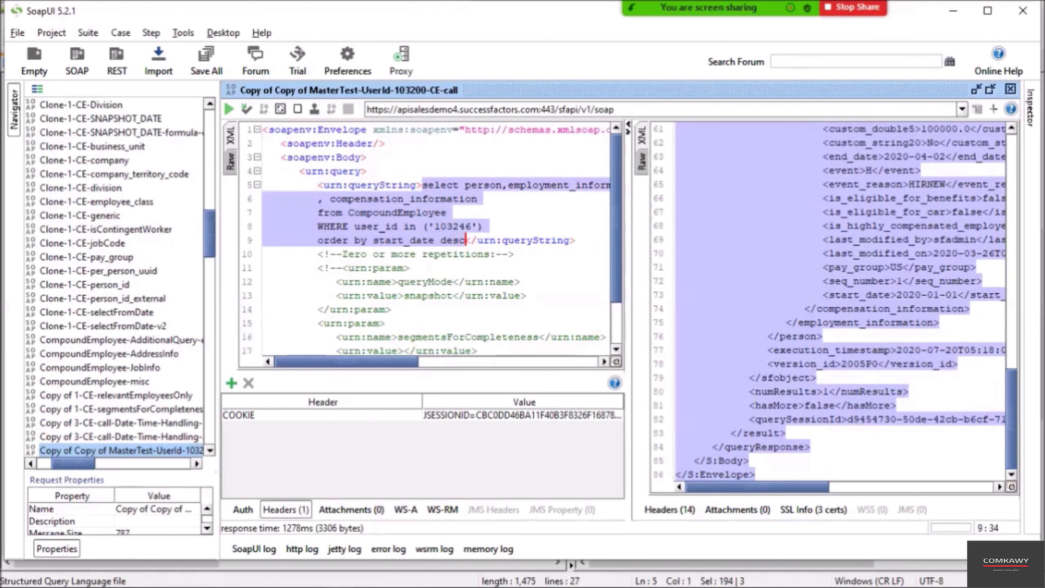
key(ctrl+v)
Format the request XML and submit the request
right_click(472, 158)
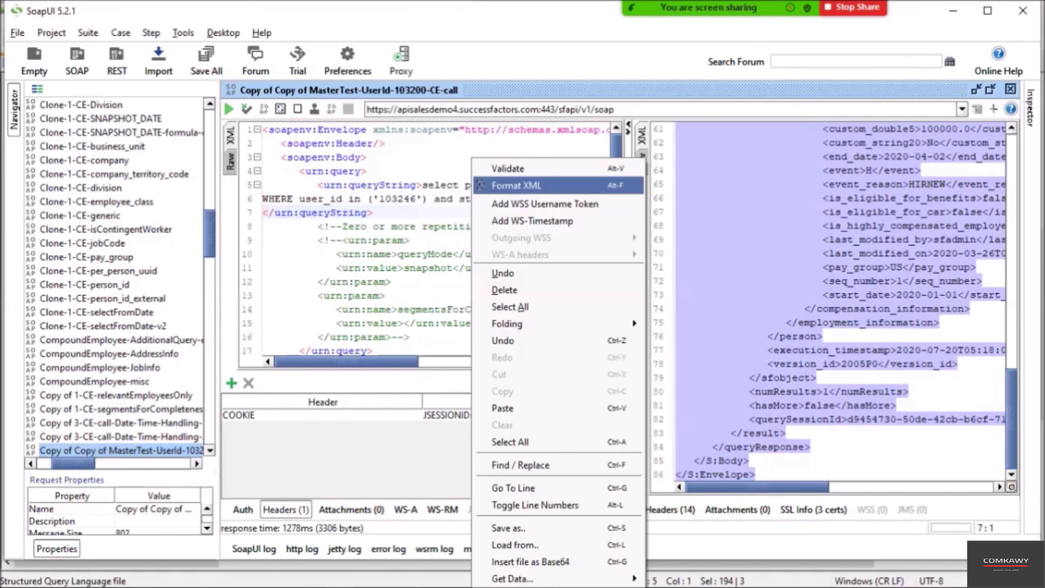
click(516, 186)
click(229, 109)
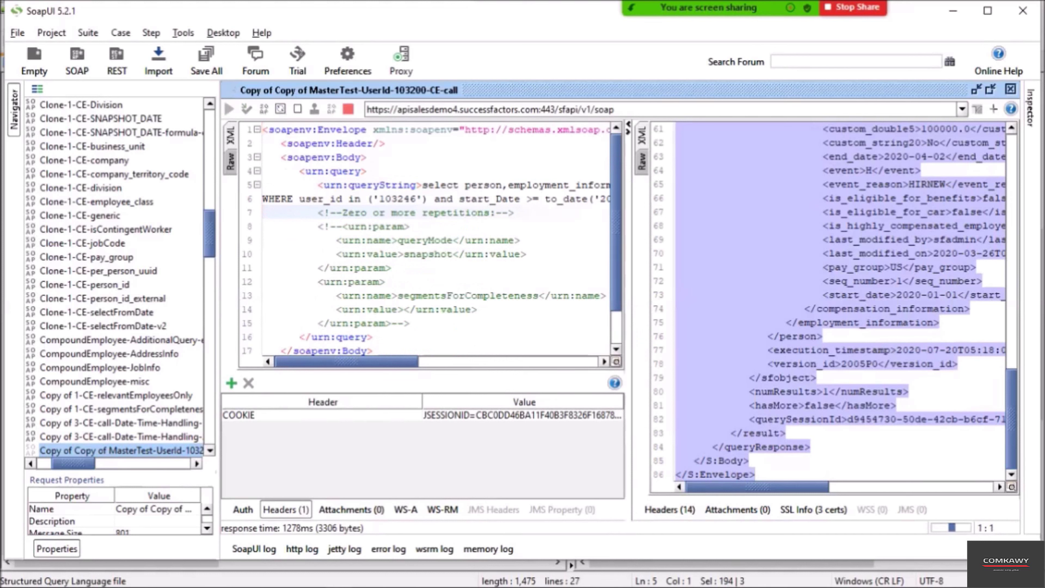
Examine the response's person, employment_information and both compensation_information segments
scroll(839, 300, down, 5)
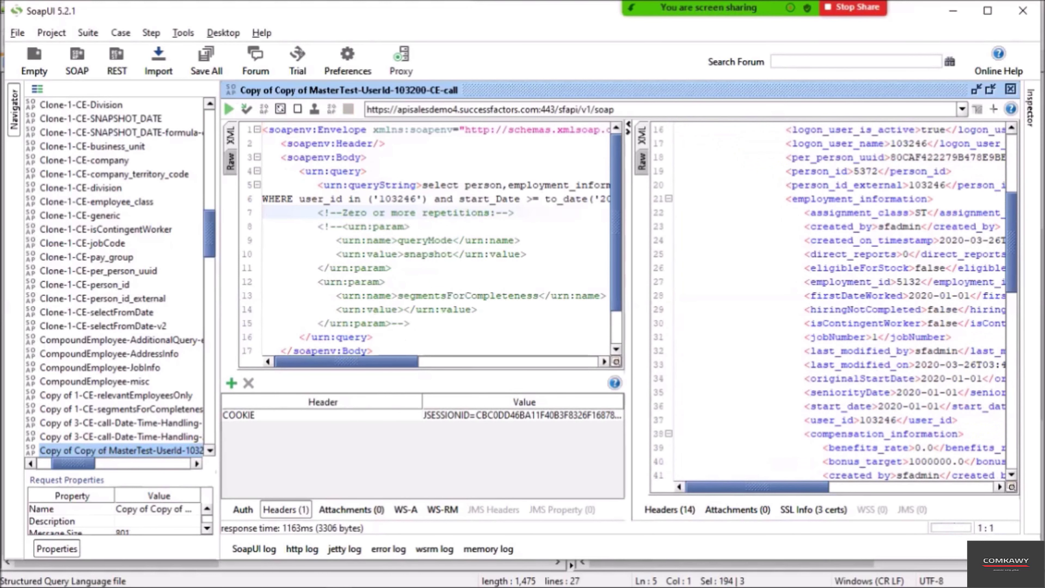
double_click(823, 199)
scroll(822, 198, down, 3)
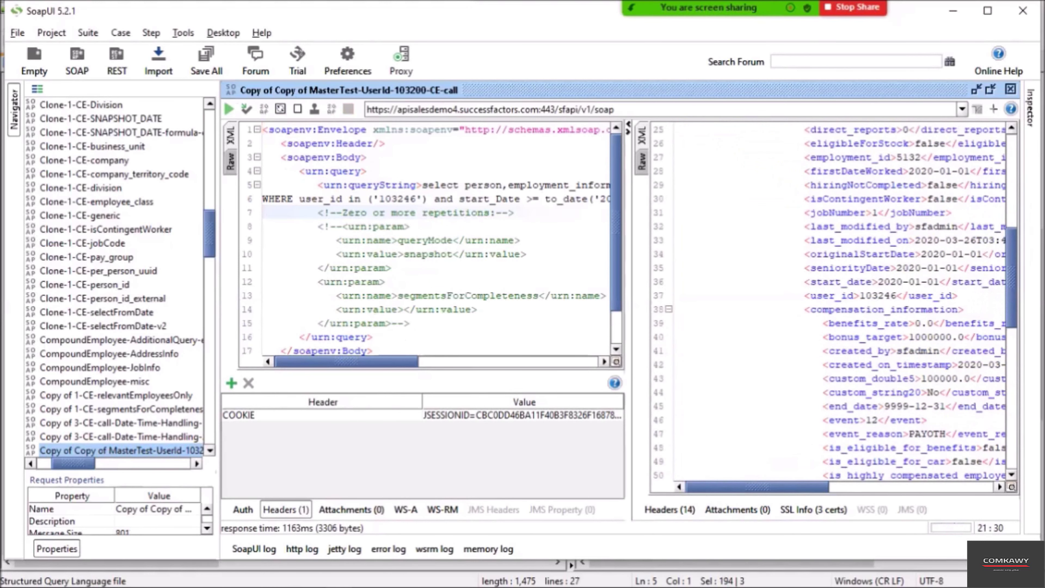
click(829, 309)
scroll(829, 309, down, 4)
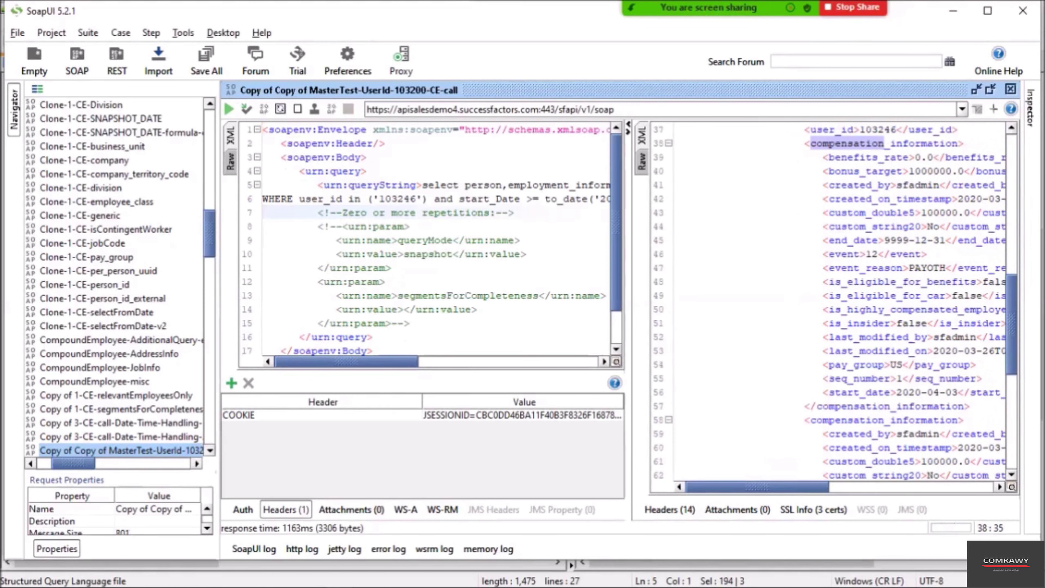
click(829, 420)
double_click(829, 420)
scroll(829, 419, up, 7)
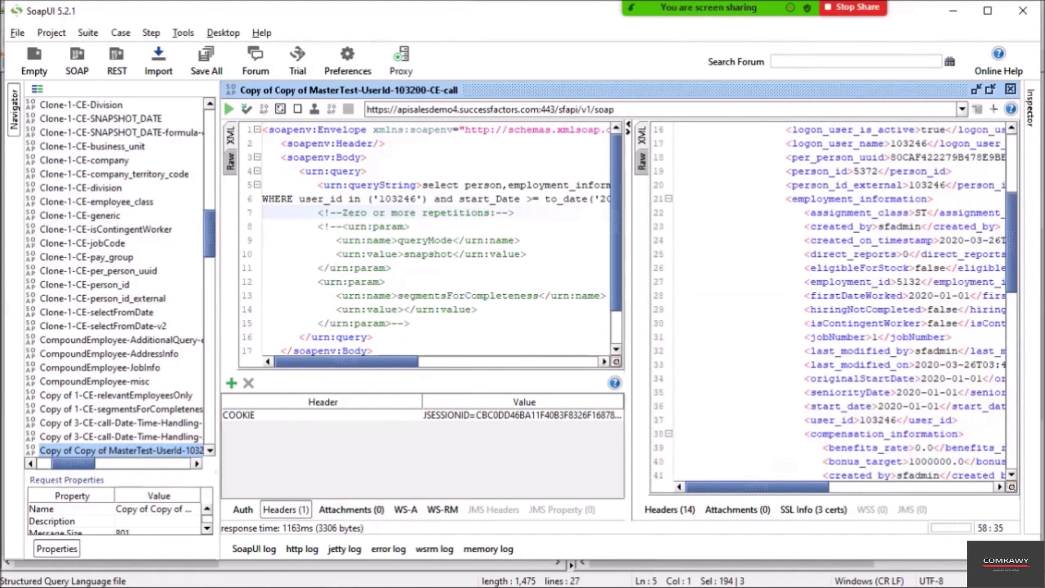
scroll(835, 305, up, 5)
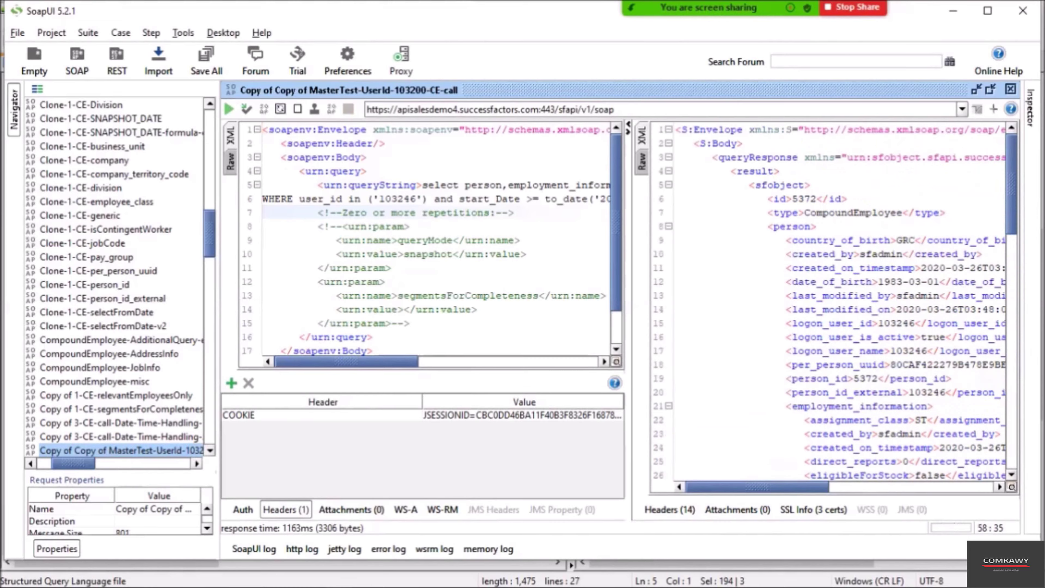
Switch to the PowerPoint slide show, mark the four segment rows and underline the output explanation of query 1
key(alt+Tab)
key(alt+Tab)
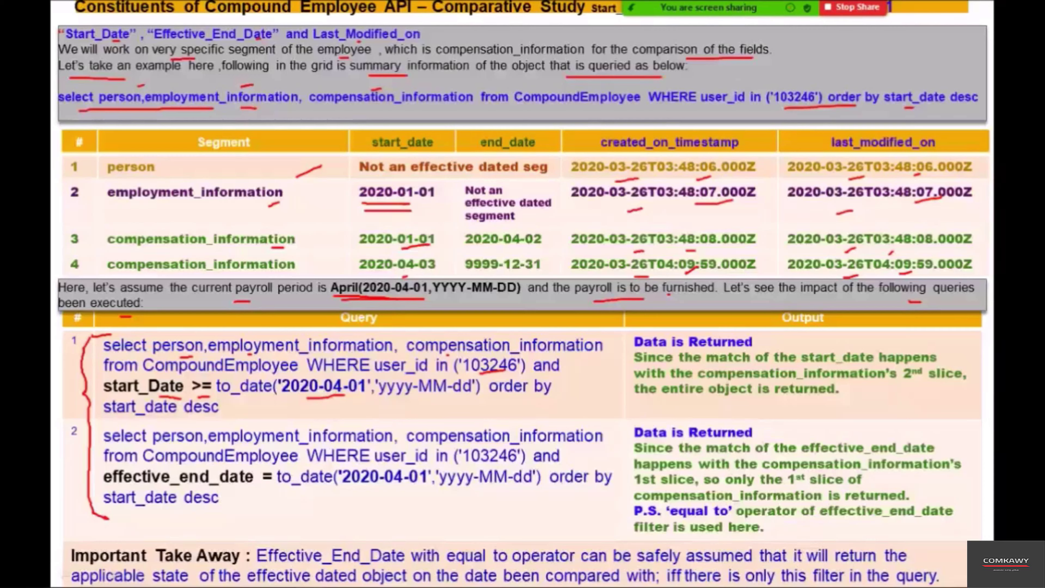
drag(235, 271, 241, 275)
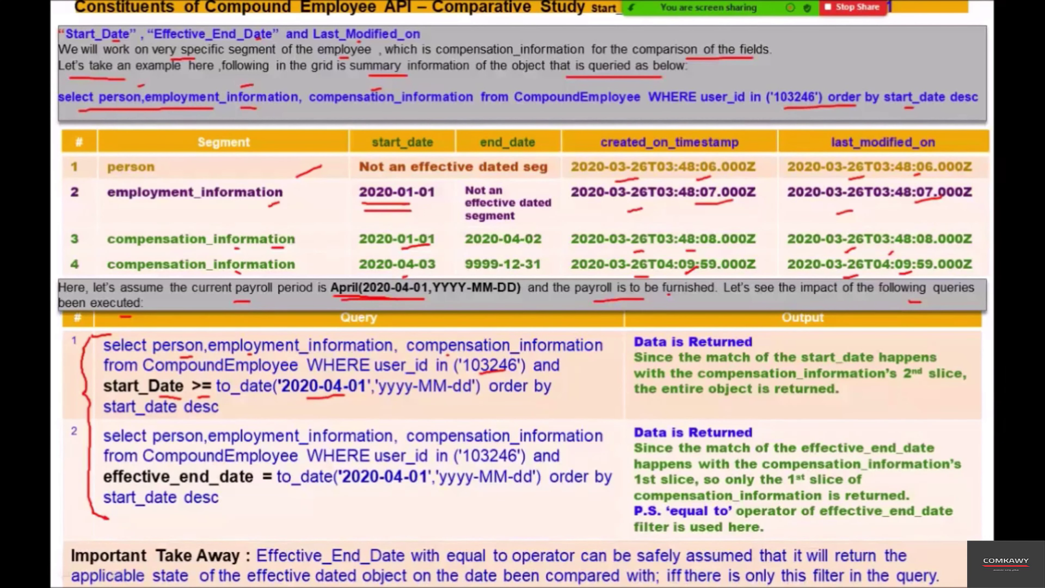
drag(203, 208, 207, 202)
drag(150, 177, 175, 170)
drag(690, 352, 719, 356)
mouse_move(853, 367)
mouse_down()
mouse_move(874, 366)
mouse_move(873, 385)
mouse_move(951, 383)
mouse_up()
drag(686, 402, 800, 397)
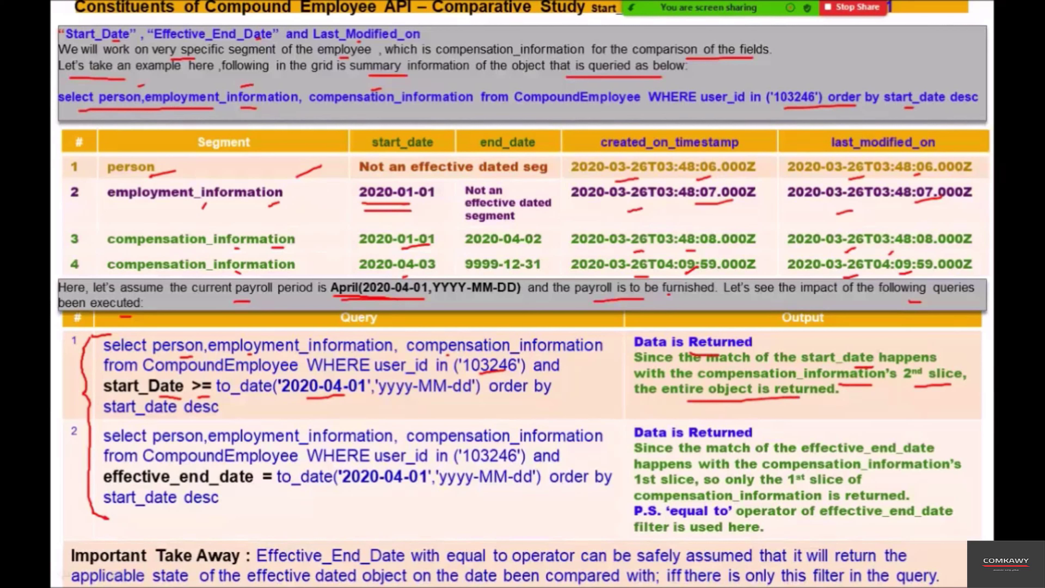
Switch to the Excel comparison workbook and examine the supported date format for START_DATE, highlighting the to_date pattern text
key(alt+Tab)
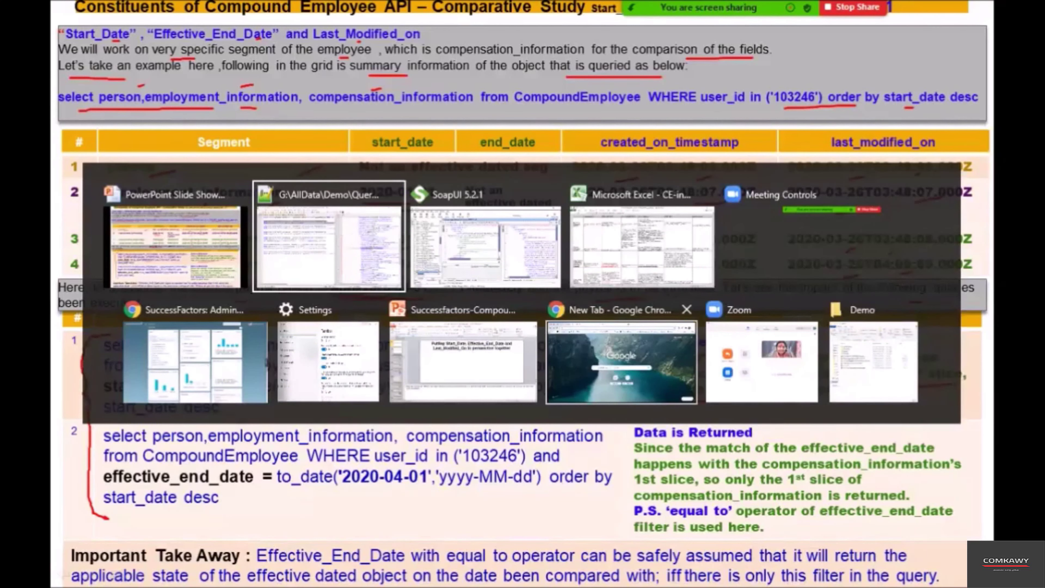
key(alt+Tab)
key(alt+Tab)
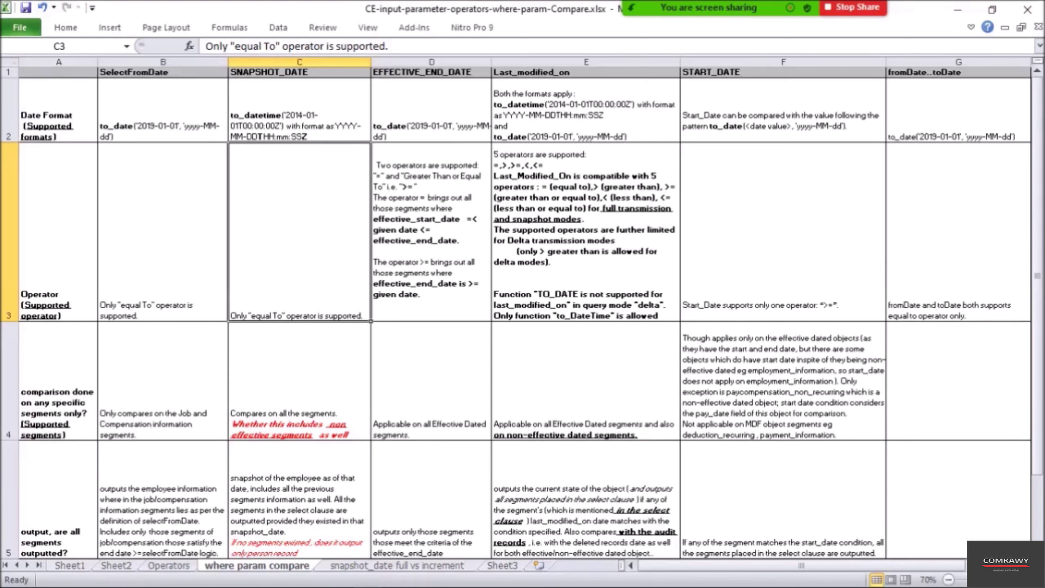
click(782, 110)
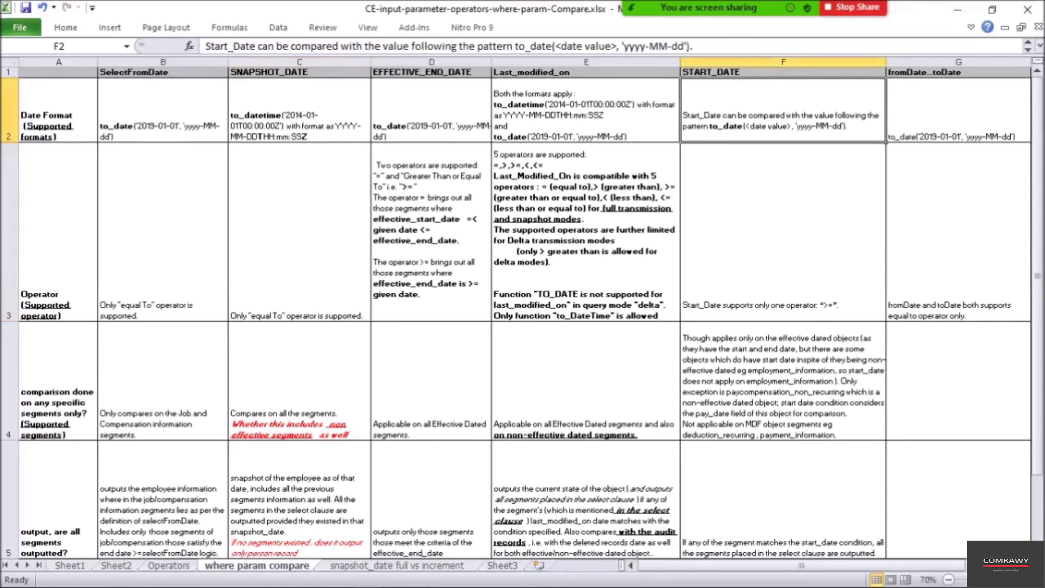
click(58, 110)
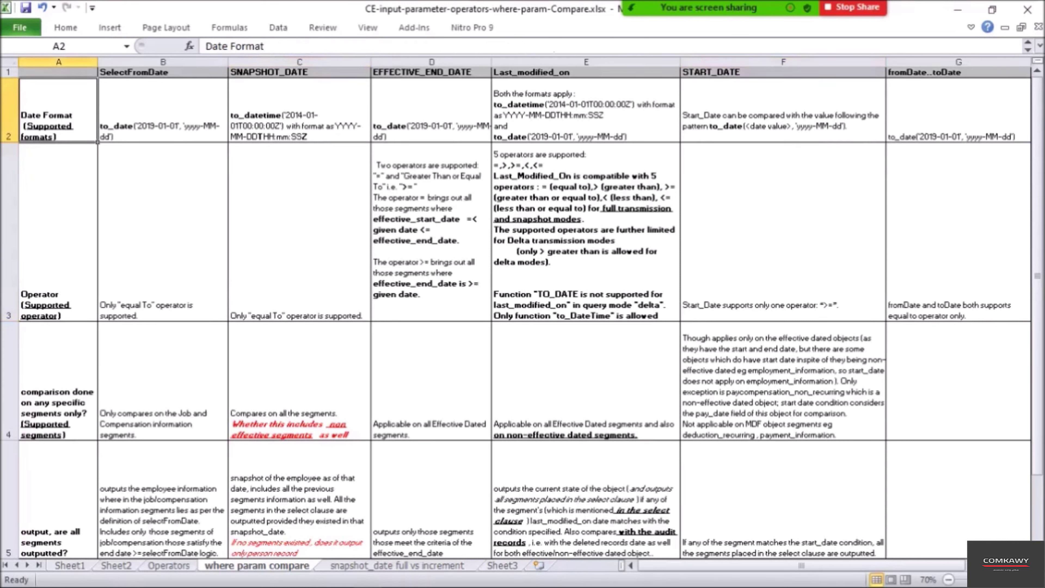
double_click(753, 116)
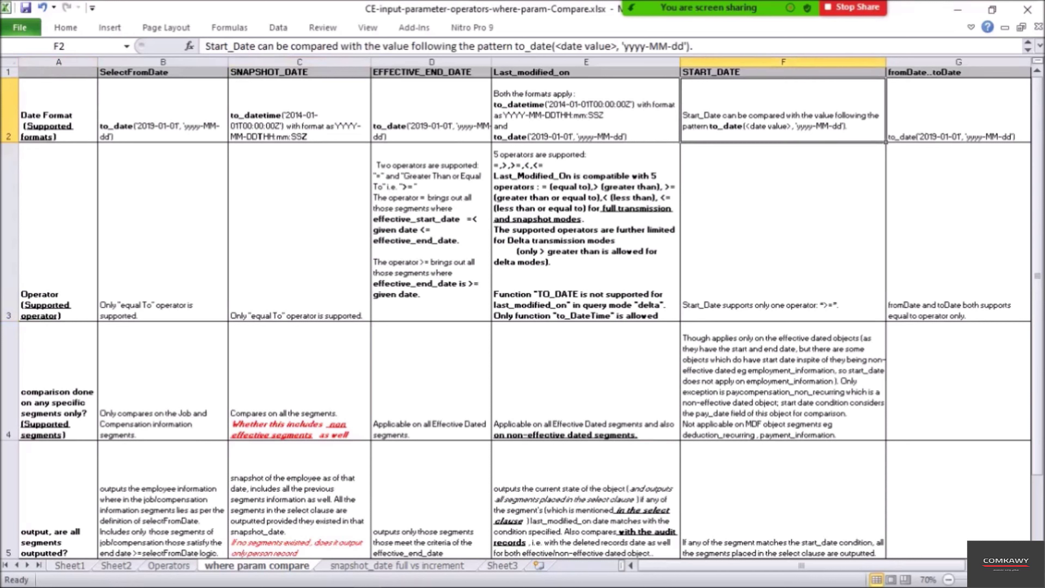
drag(849, 117, 790, 127)
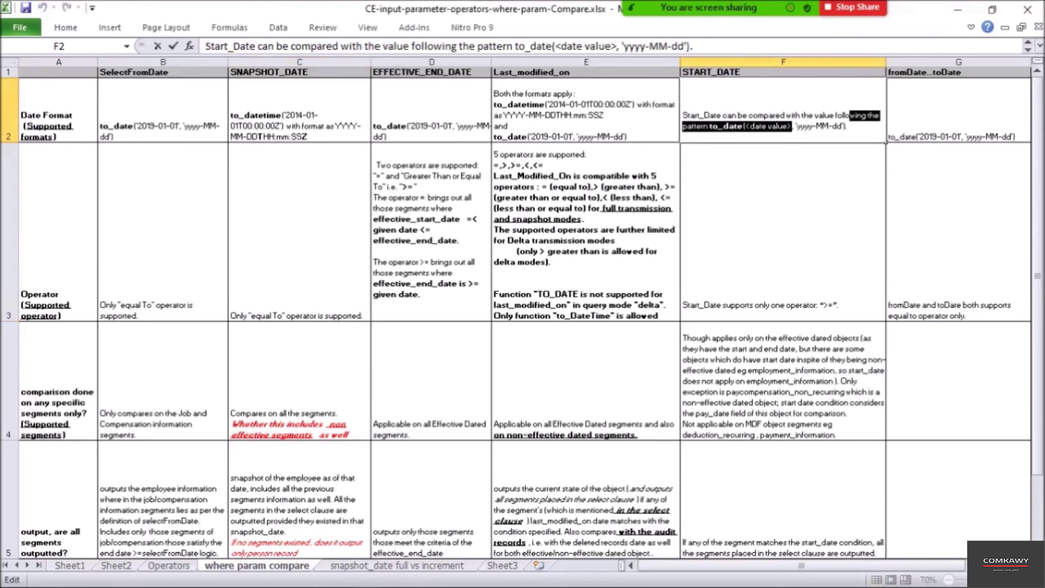
Highlight the to_datetime and to_date formats for Last_modified_on and the note about TO_DATE in delta query mode
double_click(539, 105)
double_click(539, 94)
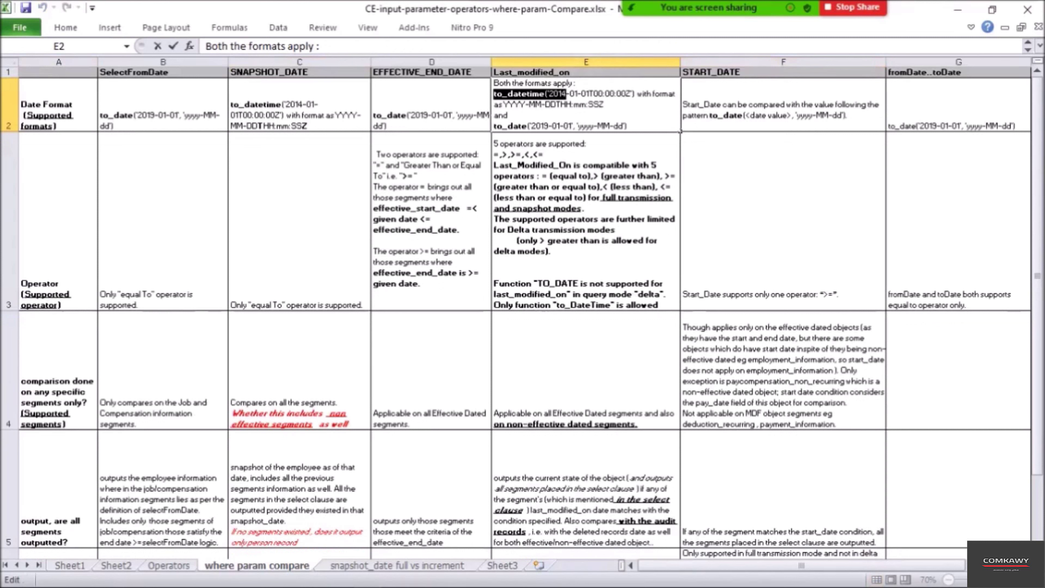
double_click(525, 126)
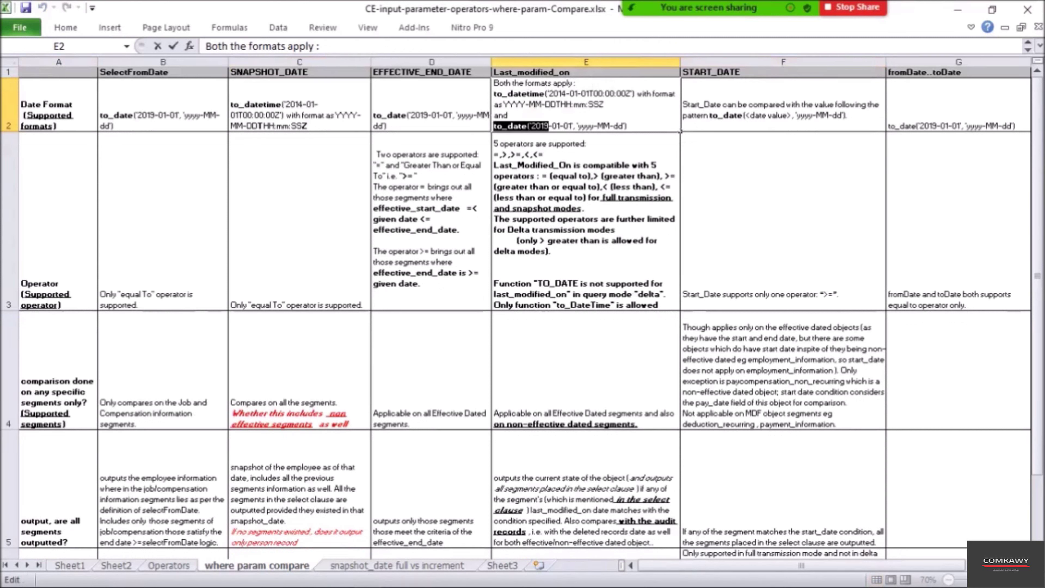
double_click(549, 284)
double_click(550, 284)
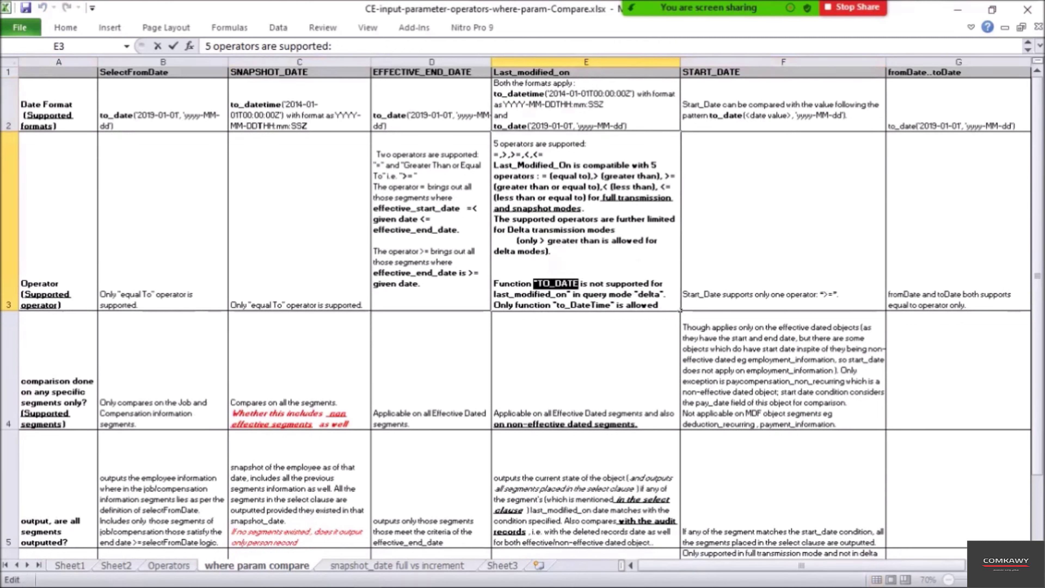
drag(509, 294, 659, 305)
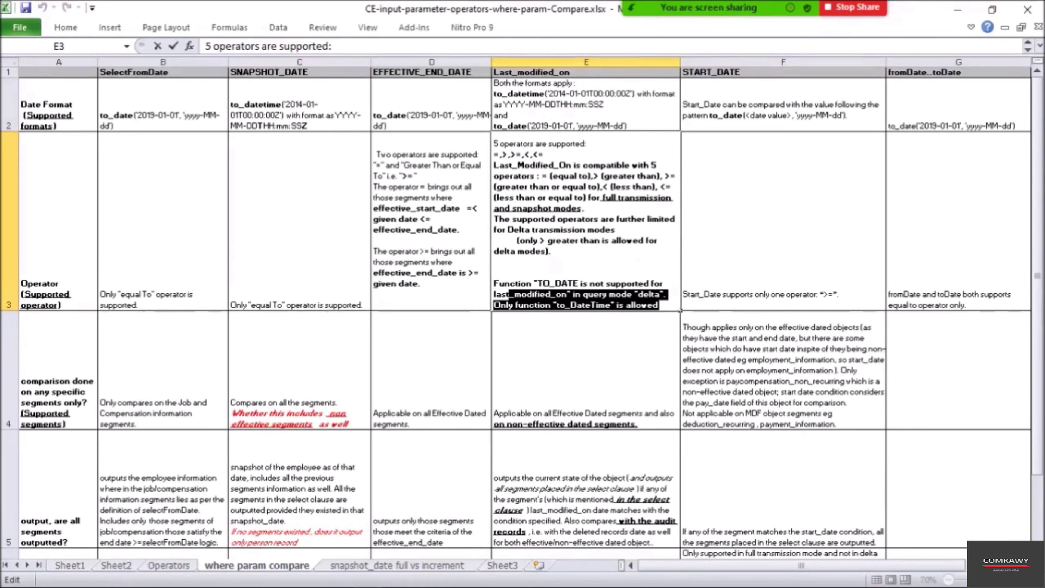
Highlight the EFFECTIVE_END_DATE date format and compare it with the START_DATE and Last_modified_on formats
click(431, 105)
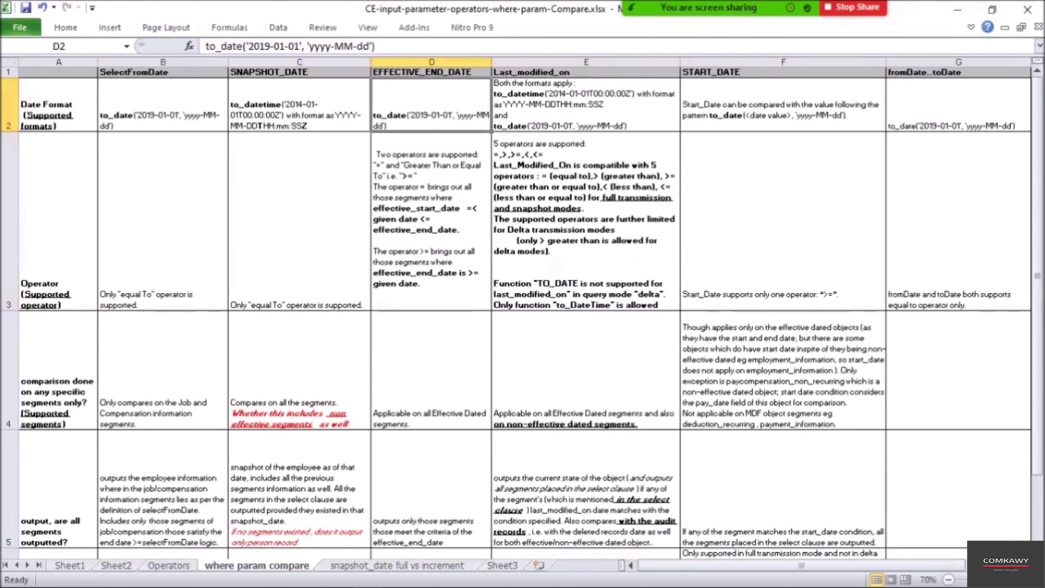
double_click(419, 116)
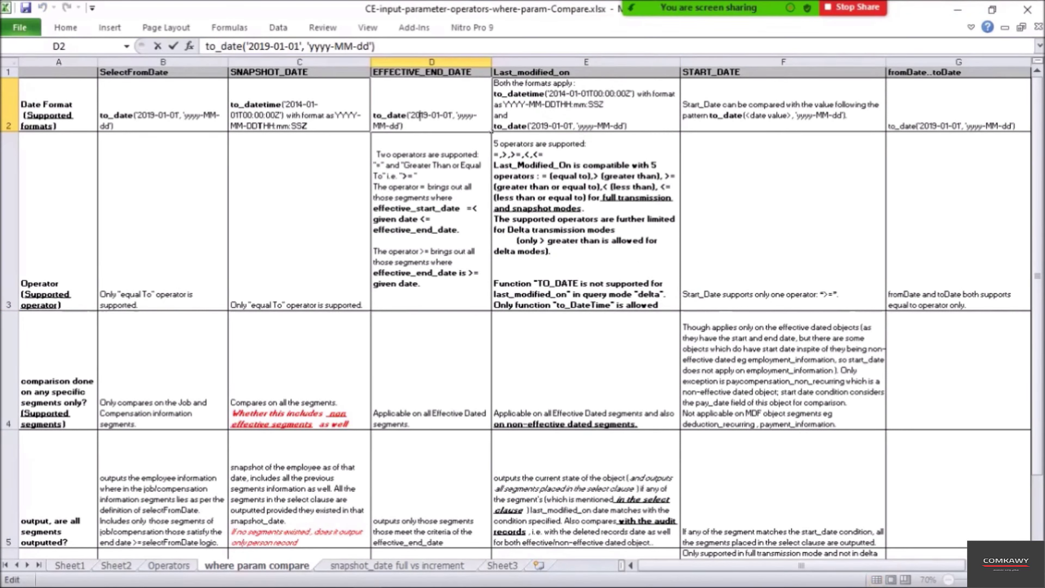
drag(402, 126, 373, 116)
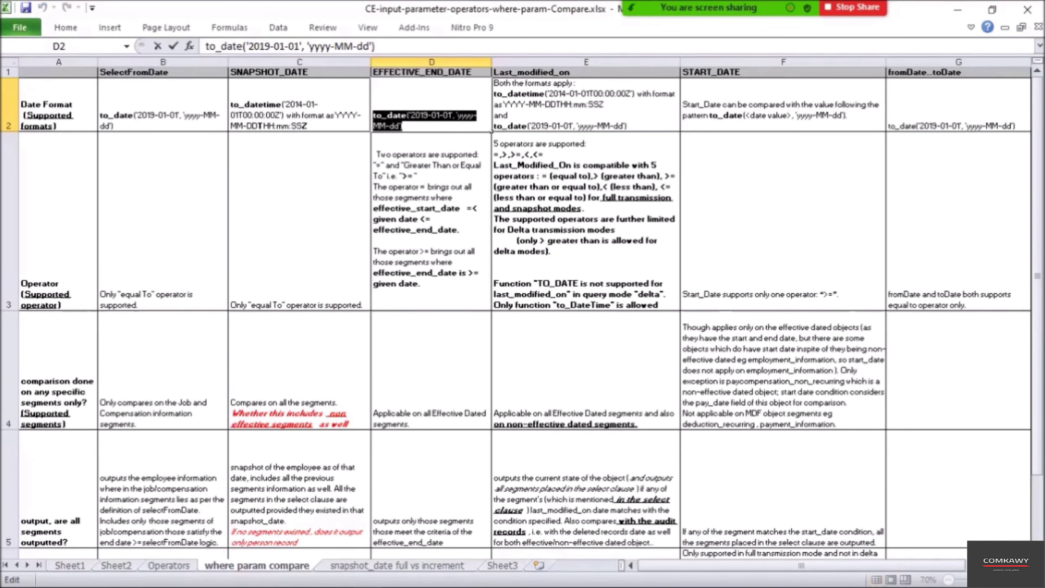
click(783, 105)
click(431, 105)
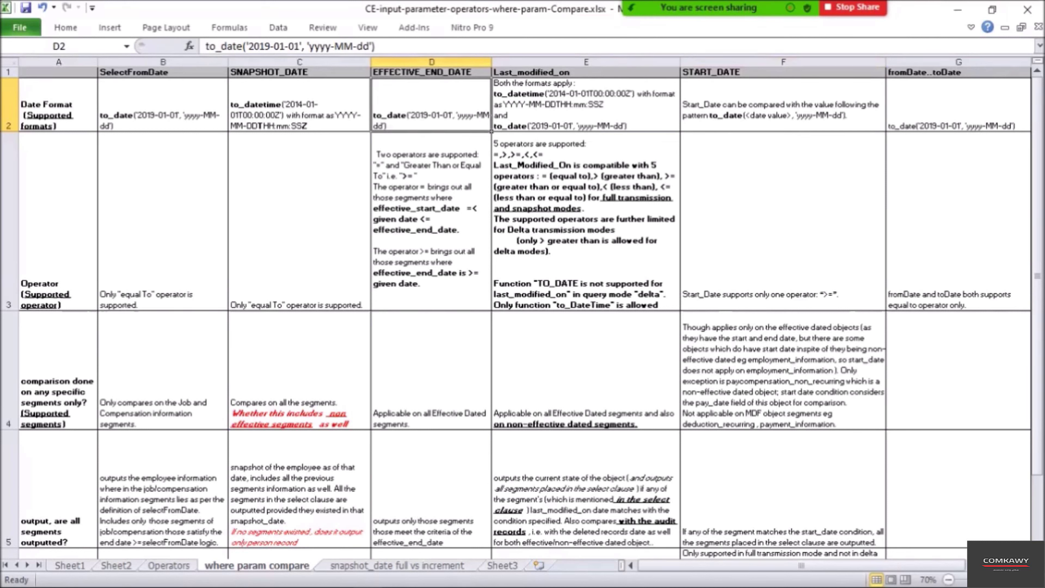
click(782, 104)
click(586, 104)
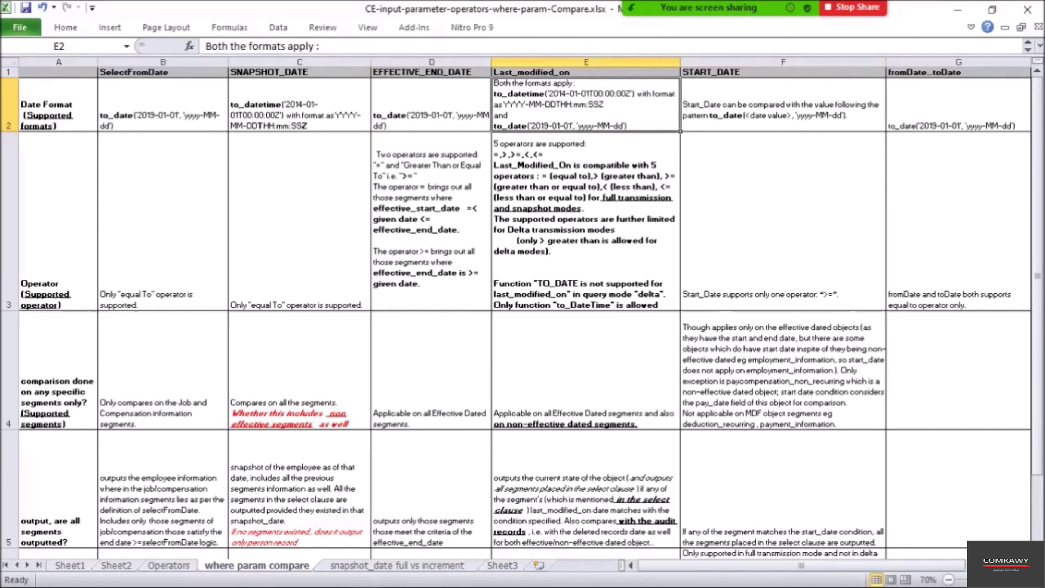
click(431, 105)
click(586, 105)
Check the slide briefly, return to the workbook and select the Operator row together with the START_DATE column
key(alt+Tab)
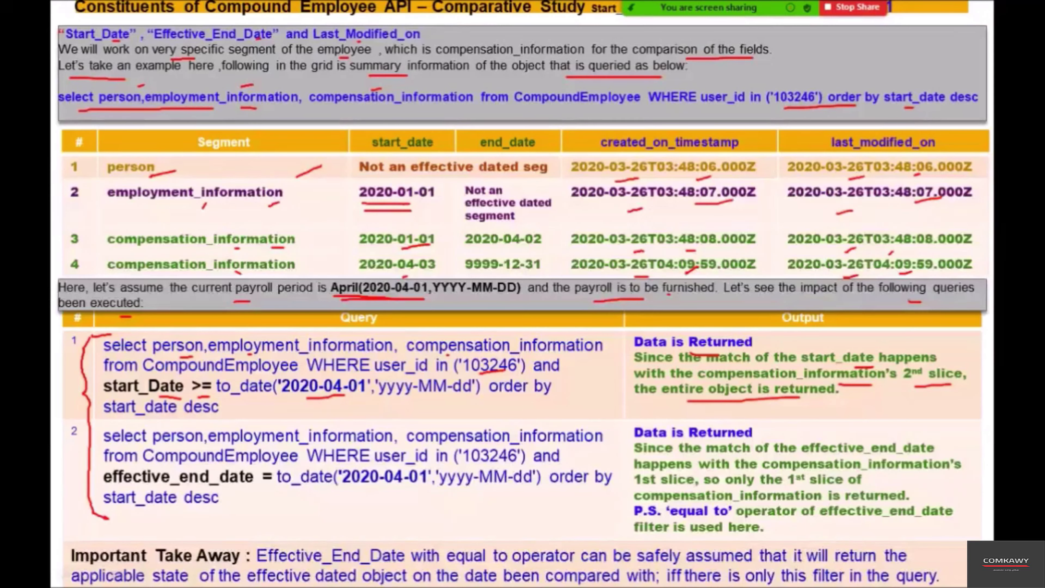
key(alt+Tab)
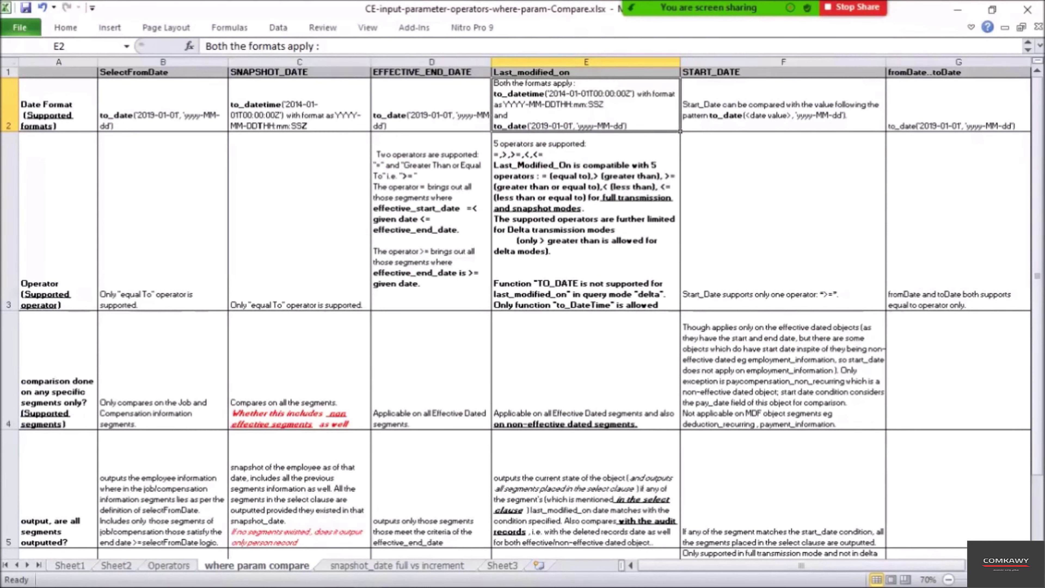
click(58, 185)
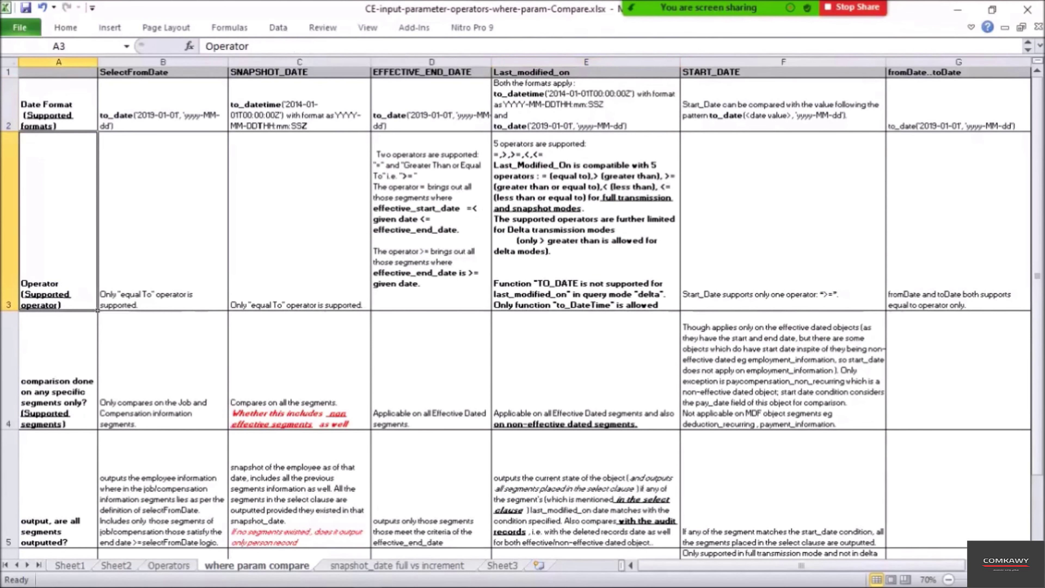
click(8, 177)
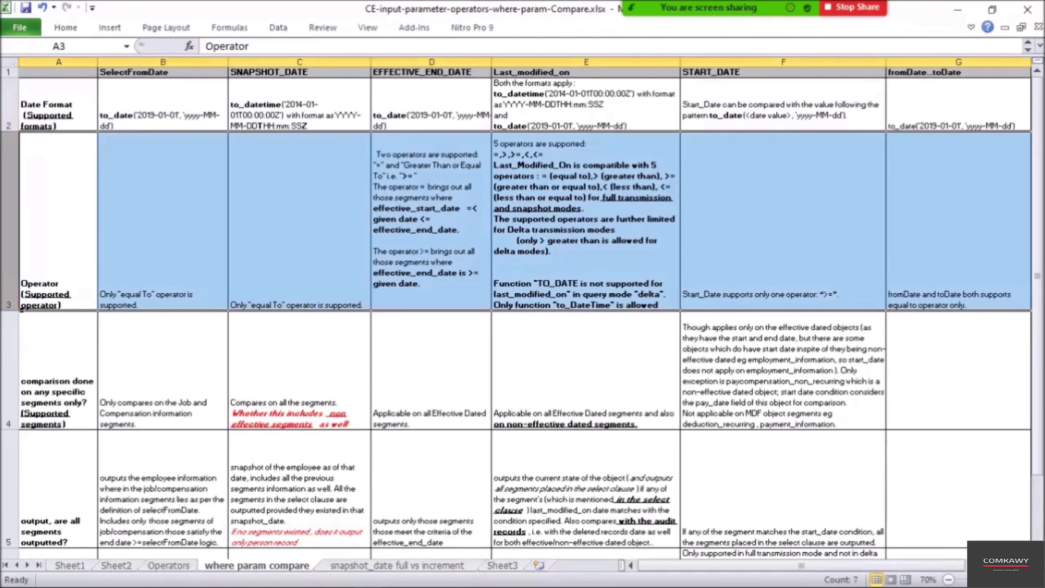
ctrl+click(783, 62)
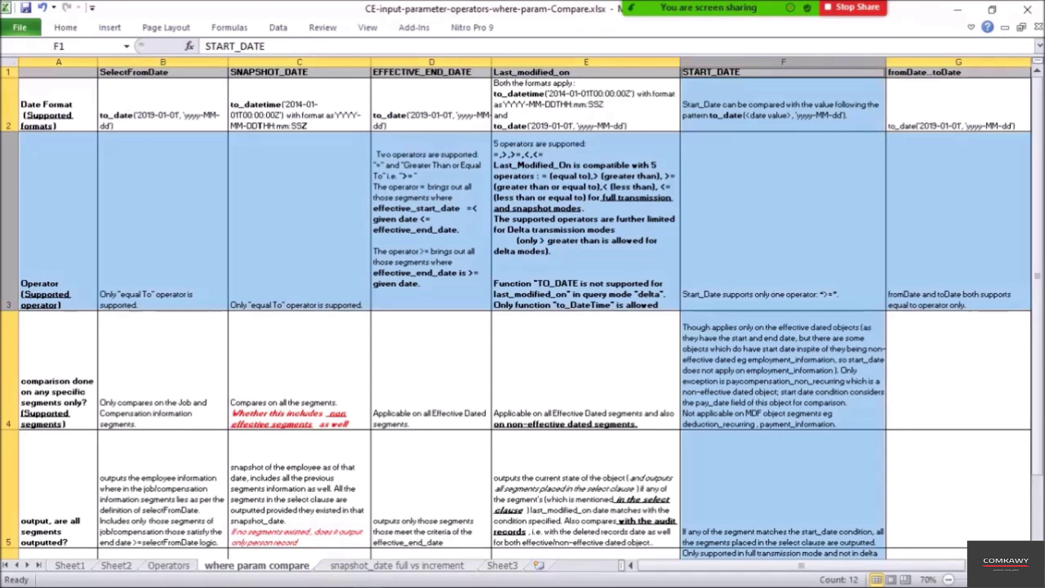
Add the EFFECTIVE_END_DATE header and the format, segment comparison and output cells of EFFECTIVE_END_DATE and Last_modified_on to the selection
ctrl+click(431, 72)
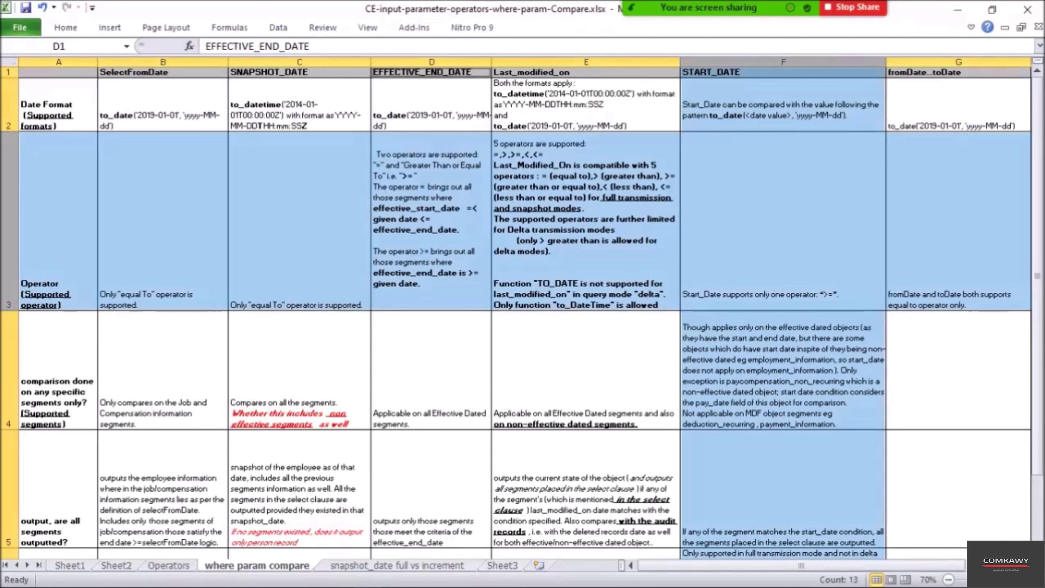
ctrl+click(431, 105)
ctrl+click(431, 370)
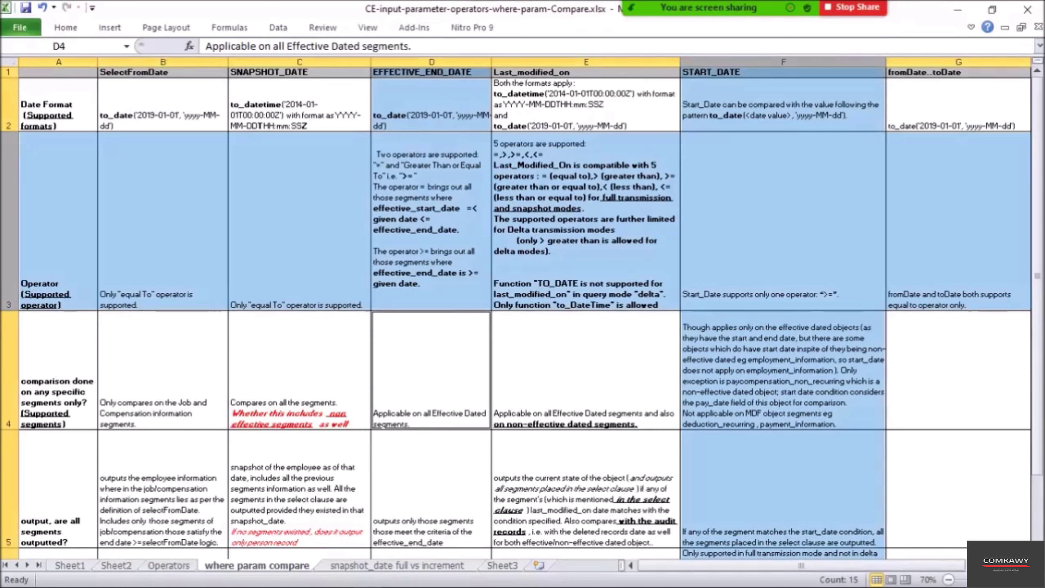
ctrl+click(586, 105)
ctrl+click(586, 371)
ctrl+click(586, 489)
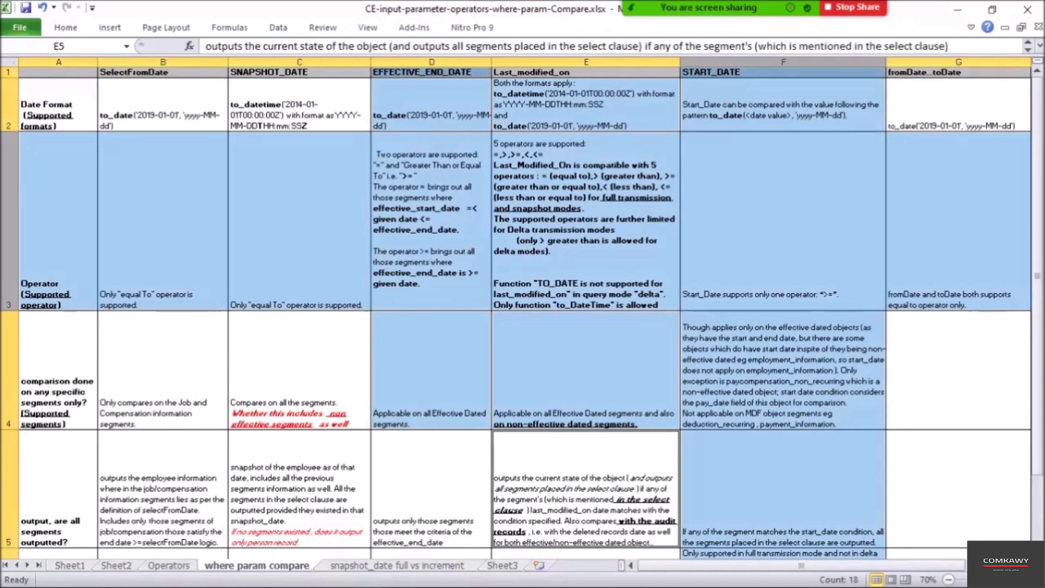
ctrl+click(431, 489)
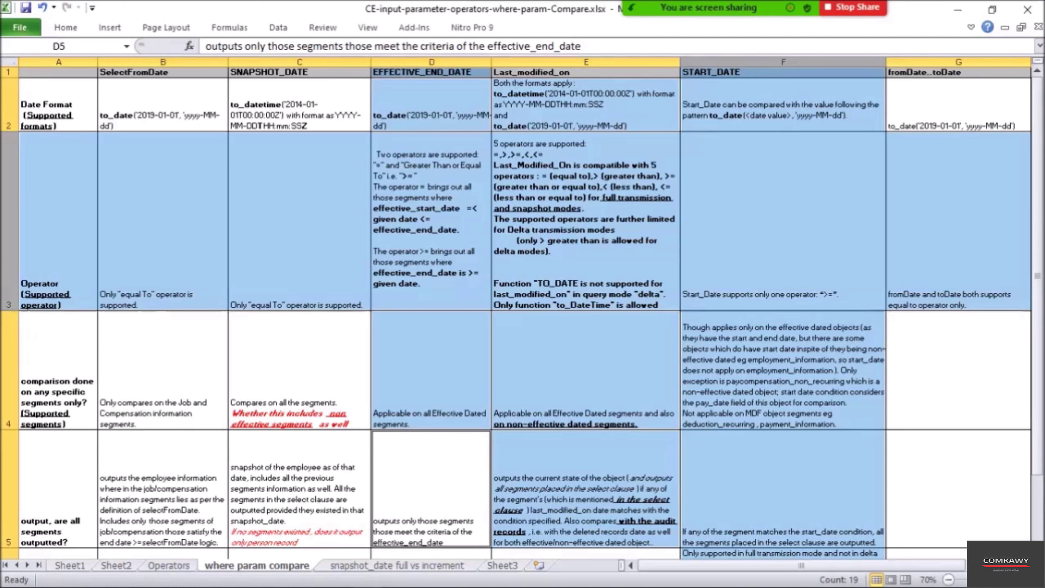
Switch to the PowerPoint slide show, underline query 1's >= operator and draw a vertical line beside the four segment rows
key(alt+Tab)
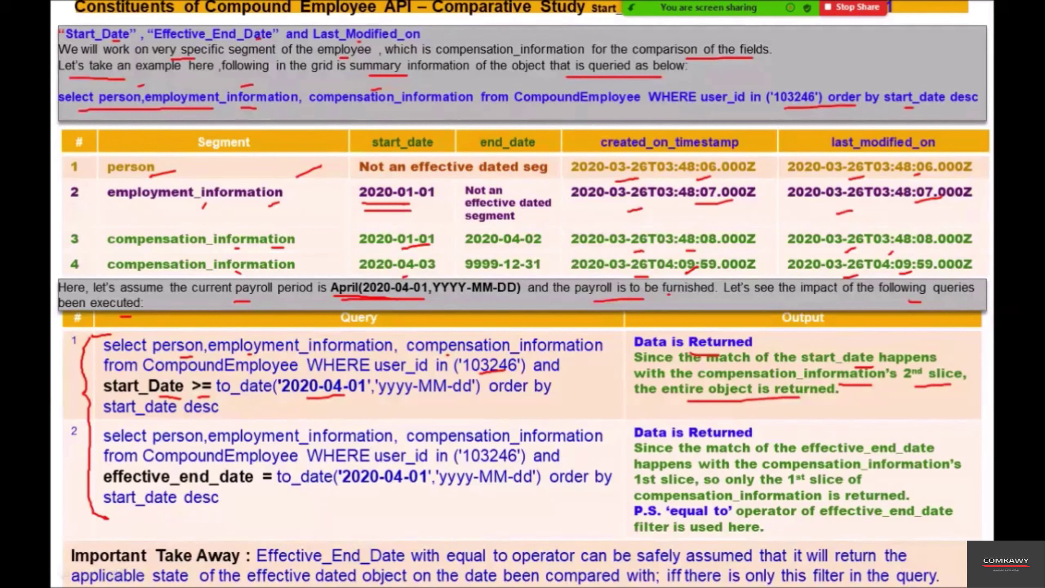
drag(209, 395, 219, 395)
drag(97, 158, 99, 280)
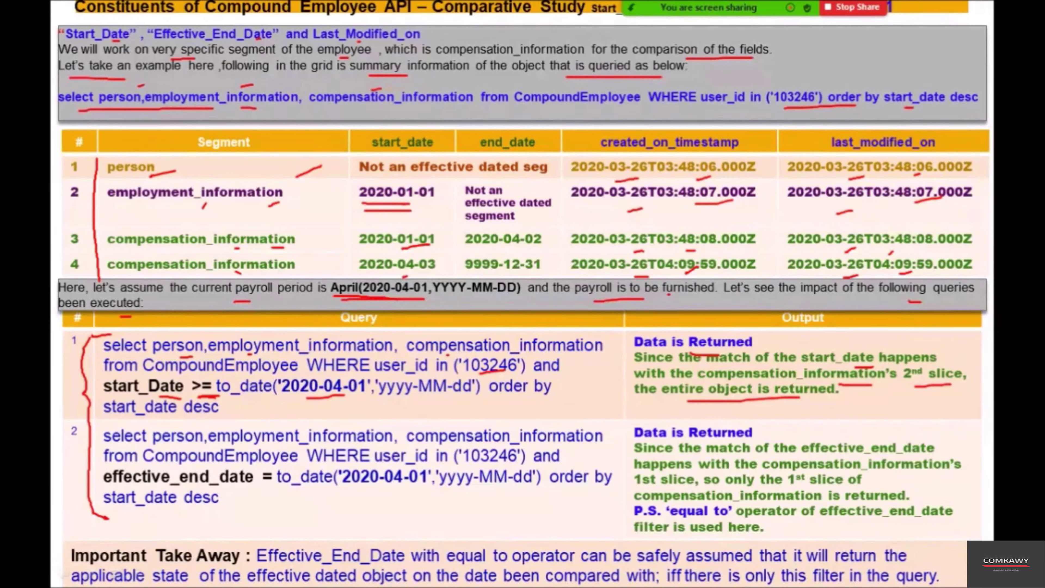
Mark effective_end_date and the = operator in query 2 and underline its '2020-04-01','yyyy-MM-dd' date argument
drag(143, 490, 160, 486)
mouse_move(259, 490)
mouse_down()
mouse_move(268, 503)
mouse_move(275, 494)
mouse_up()
drag(338, 492, 530, 483)
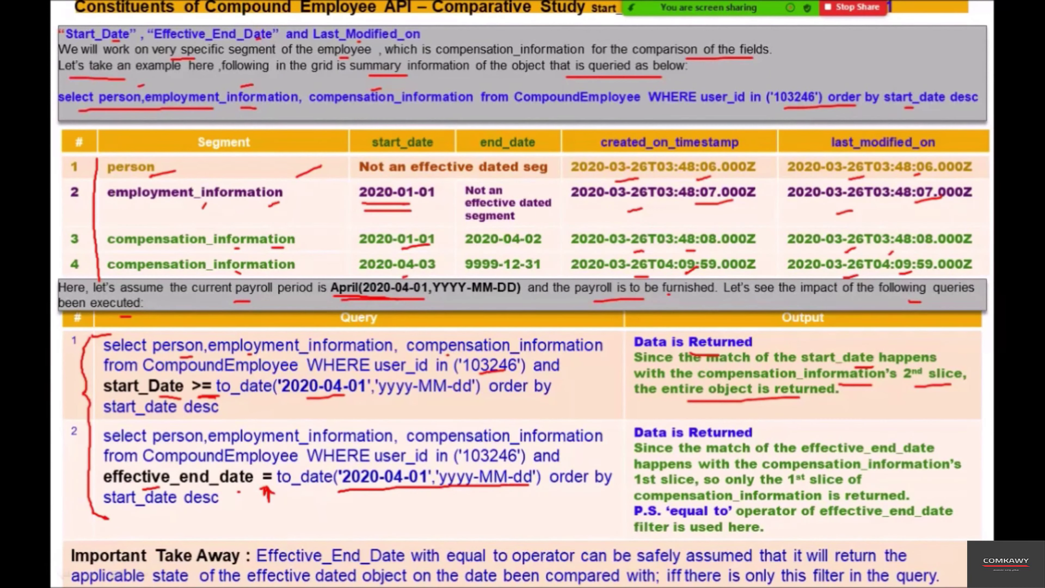